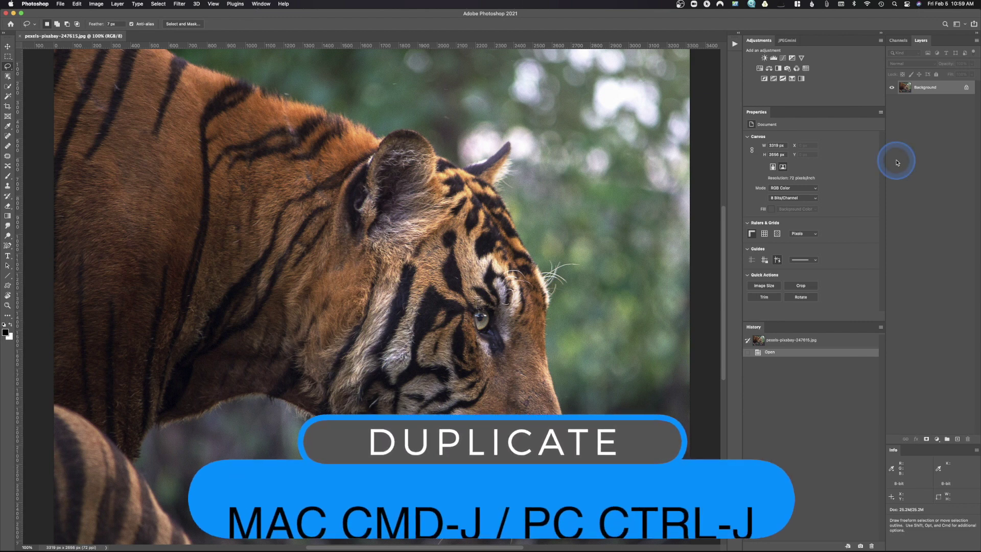
- Duplicate the Background layer and select the tiger on the copy with the Object Selection tool's Select Subject
key(super+j)
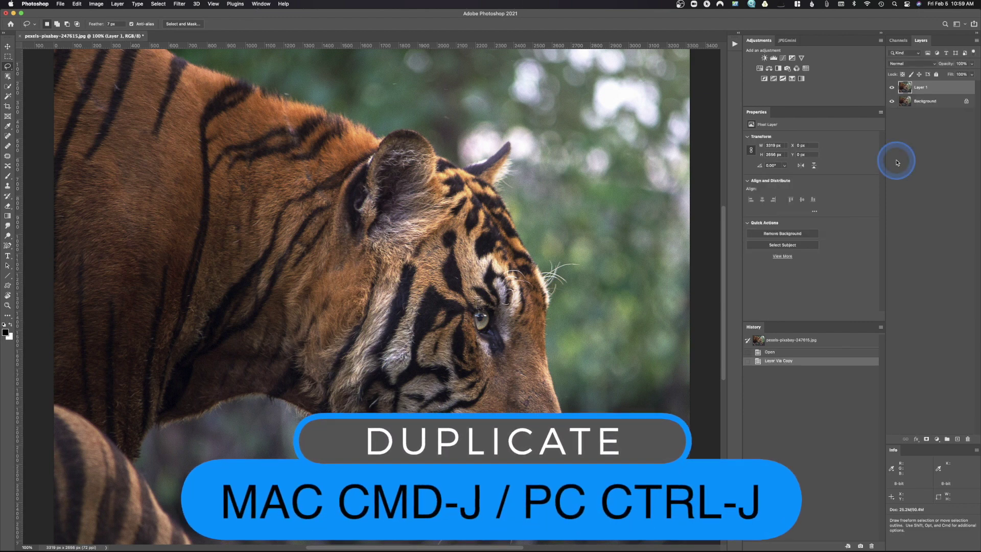
click(920, 87)
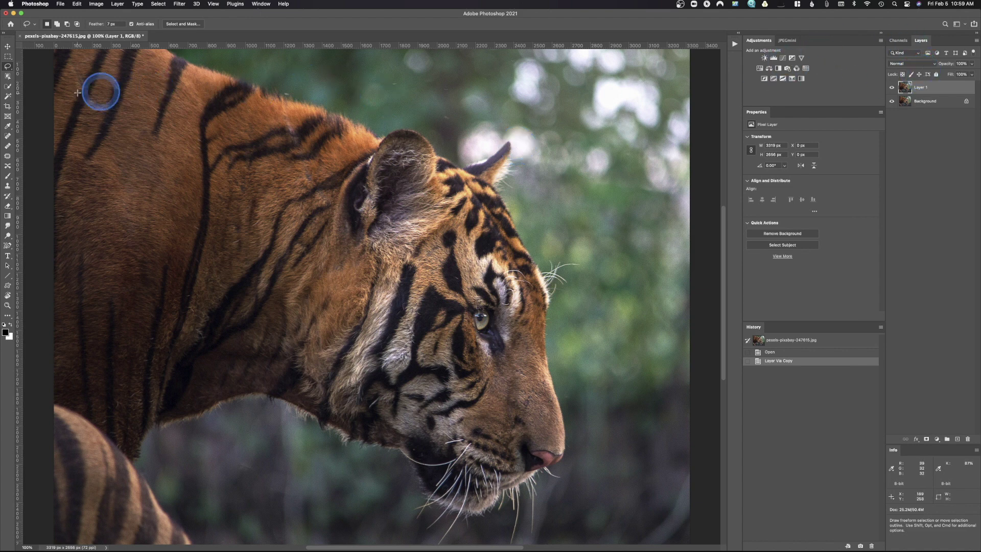
click(7, 76)
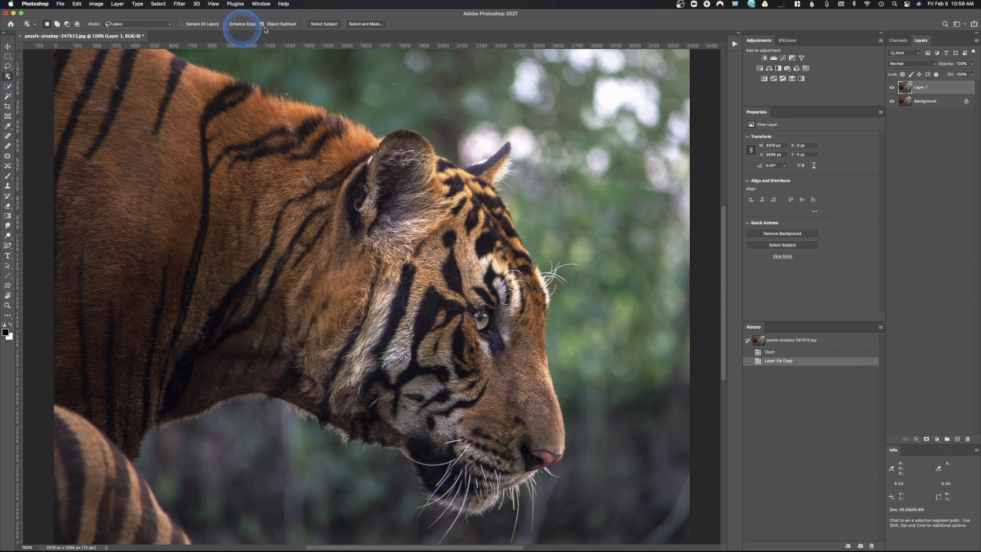
click(331, 24)
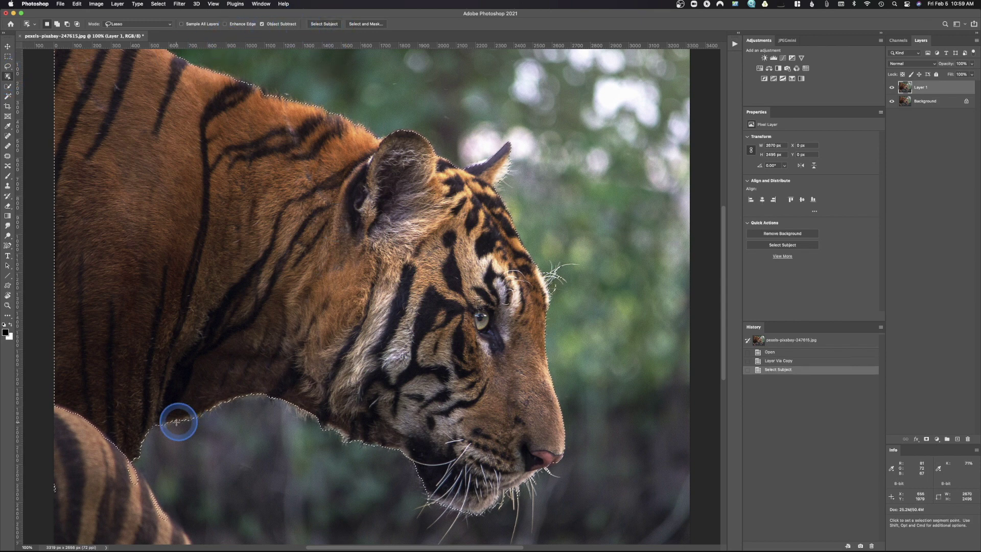
- Subtract the second tiger's striped body in the lower-left corner of the photo from the selection with the Lasso tool
click(8, 66)
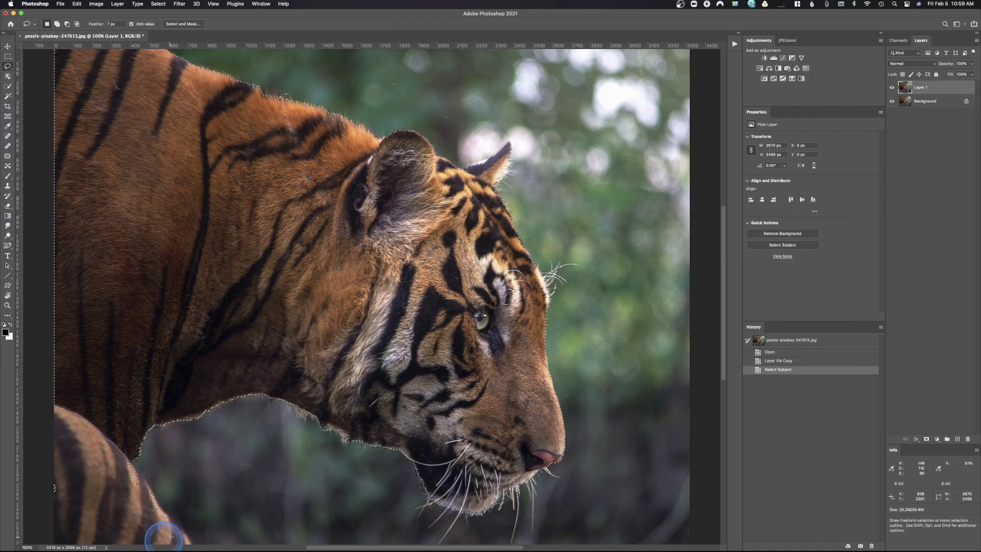
key(alt)
mouse_move(133, 463)
mouse_down()
mouse_move(87, 459)
mouse_move(17, 503)
mouse_move(194, 548)
mouse_up()
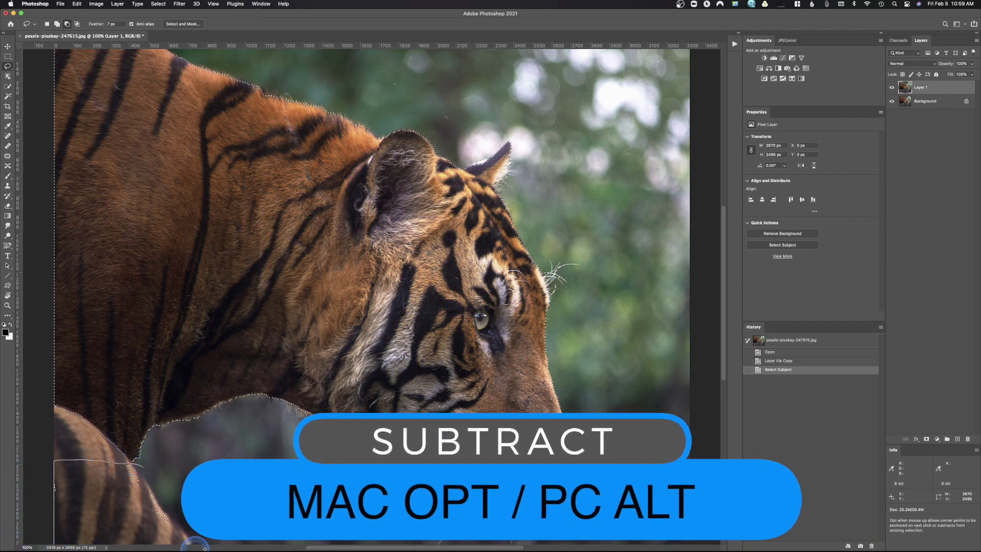
drag(152, 469, 146, 480)
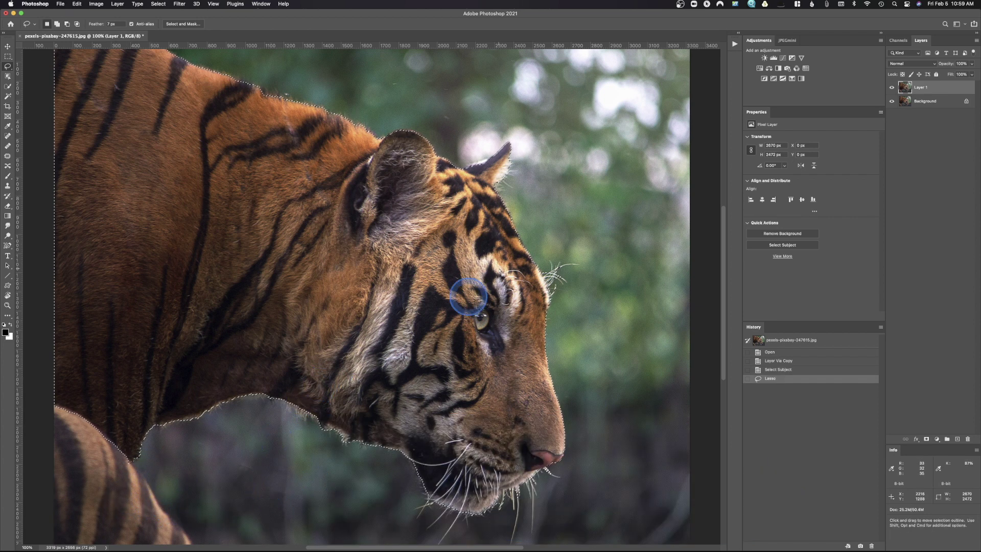
- Open the tiger selection in Select and Mask and turn on Smart Radius
click(191, 24)
click(192, 23)
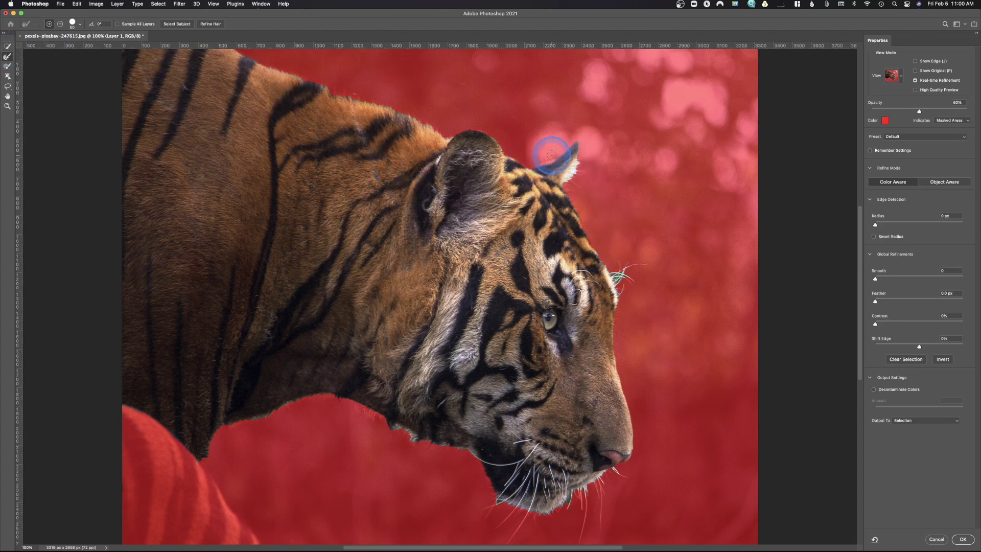
click(874, 238)
- Refine the mask edge with the Refine Edge Brush along the tiger's back, ears, brow hairs, chin whiskers and throat
click(8, 56)
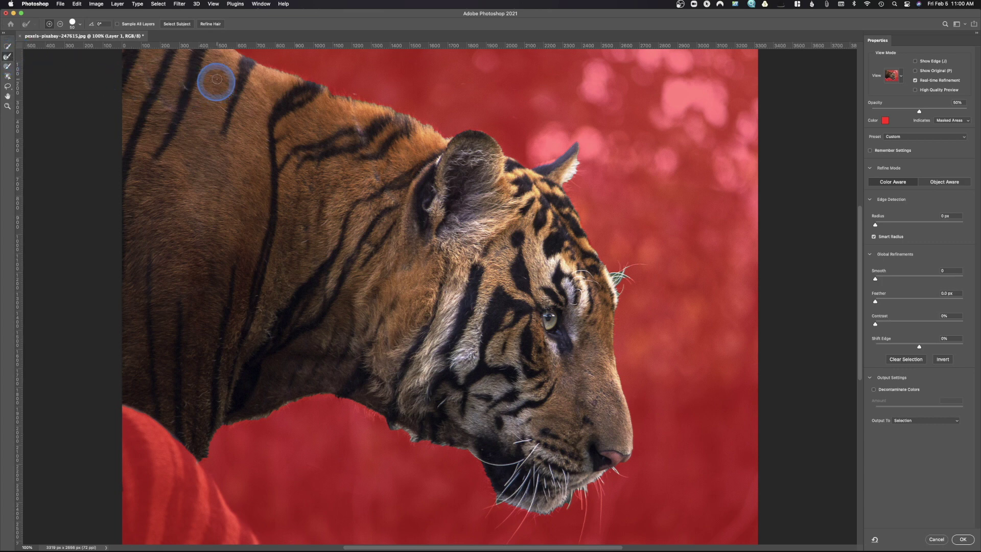
mouse_move(246, 55)
mouse_down()
mouse_move(236, 39)
mouse_move(251, 58)
mouse_move(329, 88)
mouse_move(252, 58)
mouse_up()
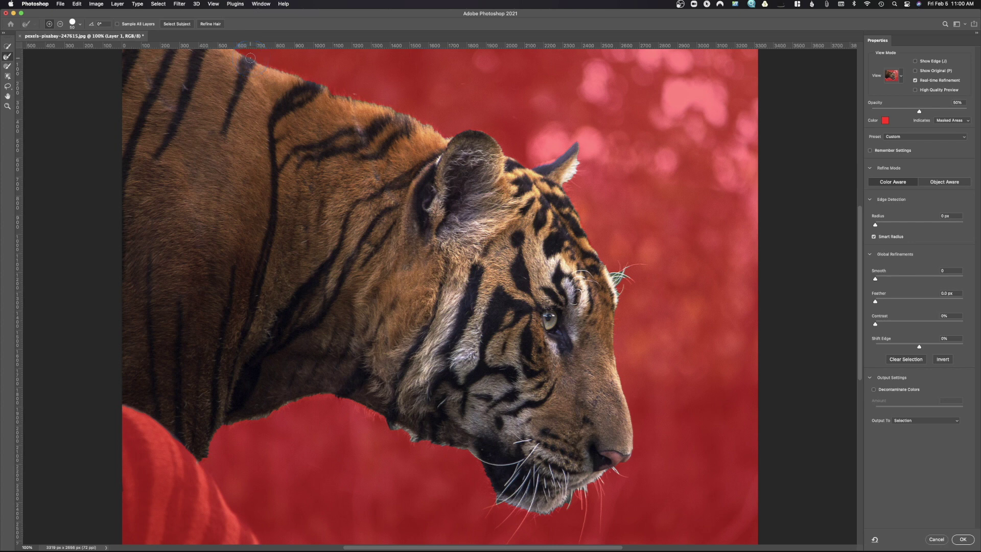
mouse_move(251, 58)
mouse_down()
mouse_move(394, 104)
mouse_move(446, 137)
mouse_move(484, 125)
mouse_move(506, 152)
mouse_move(488, 177)
mouse_move(520, 180)
mouse_move(533, 163)
mouse_move(588, 141)
mouse_up()
mouse_move(582, 156)
mouse_down()
mouse_move(565, 185)
mouse_move(578, 205)
mouse_up()
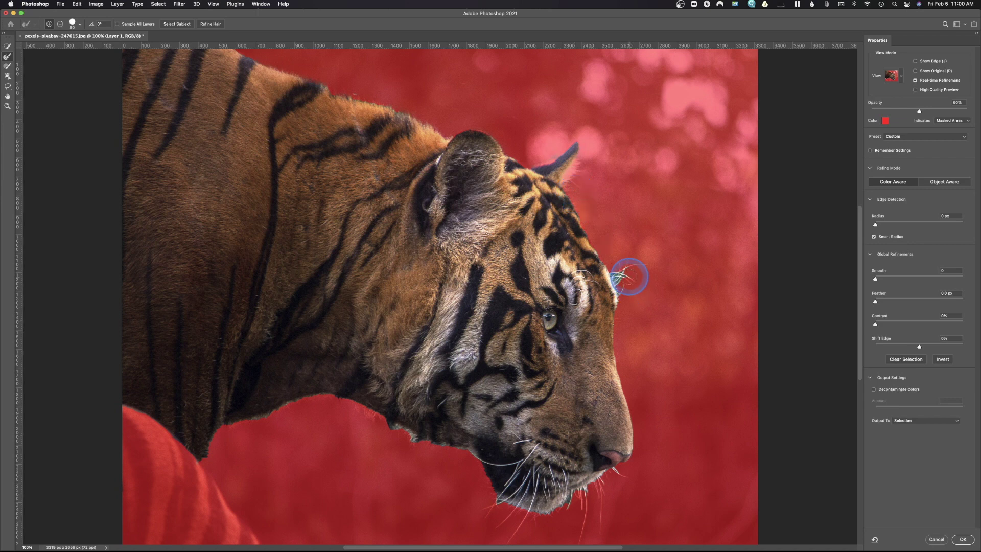
drag(628, 274, 625, 273)
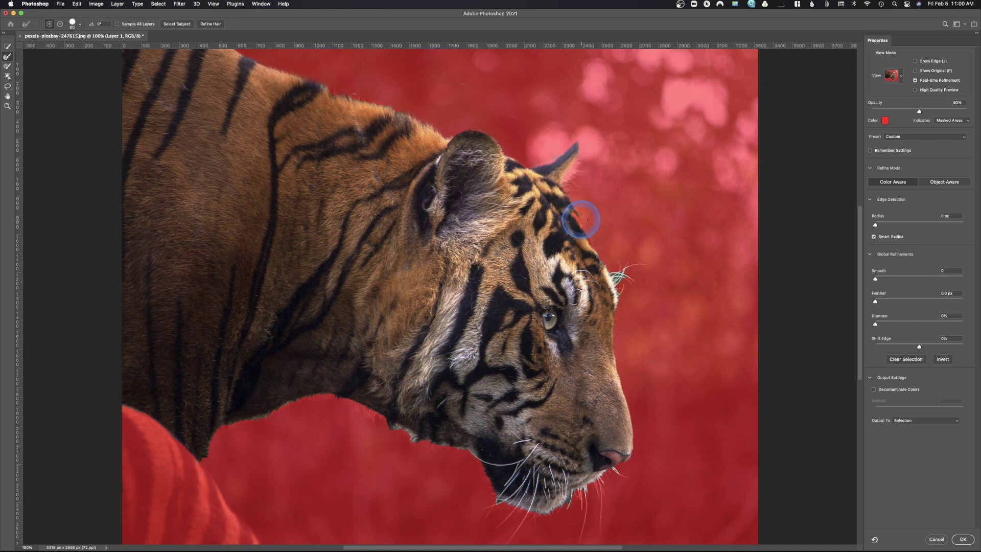
mouse_move(630, 264)
mouse_down()
mouse_move(609, 268)
mouse_move(618, 286)
mouse_move(625, 266)
mouse_move(646, 261)
mouse_move(628, 274)
mouse_move(635, 287)
mouse_move(622, 269)
mouse_up()
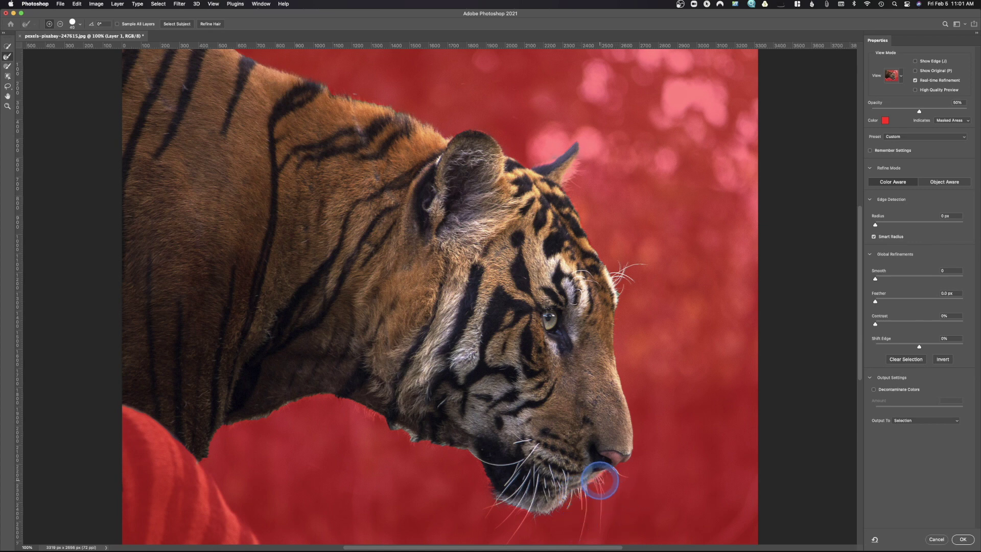
drag(597, 485, 597, 506)
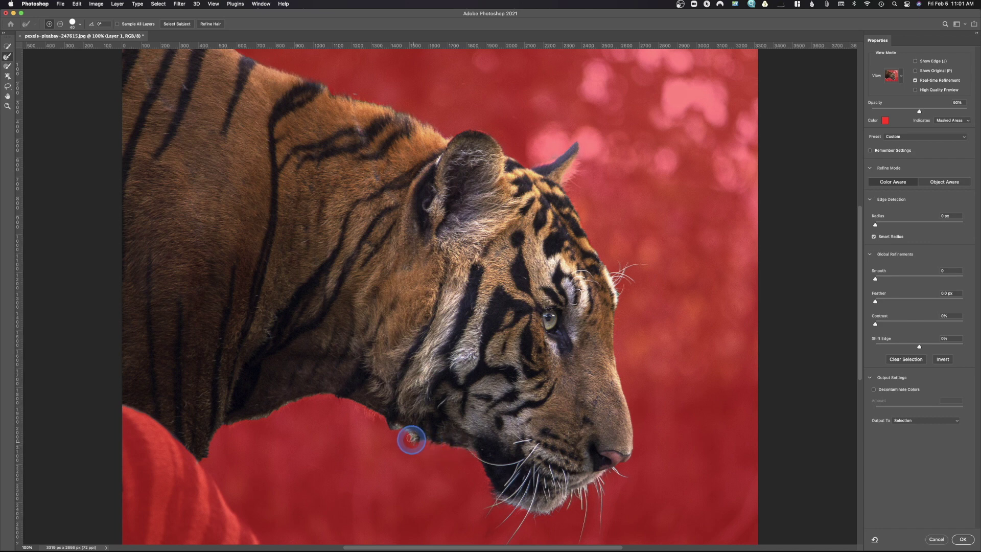
mouse_move(371, 415)
mouse_down()
mouse_move(335, 396)
mouse_move(373, 412)
mouse_move(349, 398)
mouse_up()
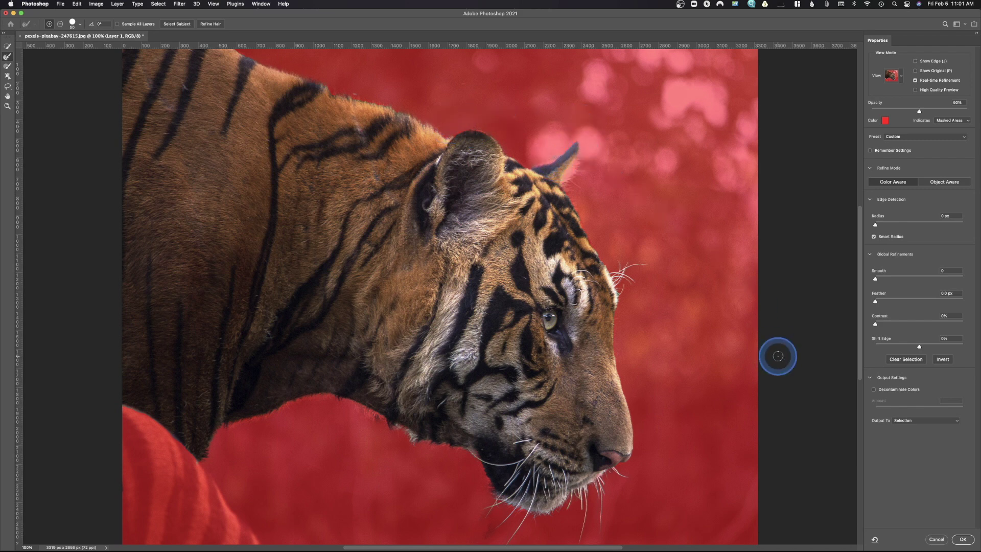
- Output the refined selection to New Layer with Layer Mask
click(931, 422)
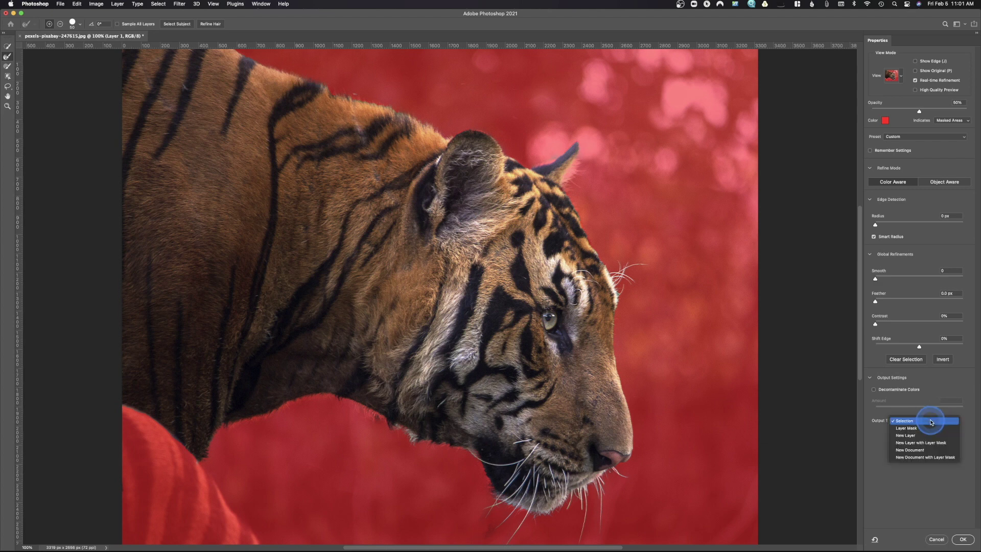
click(933, 448)
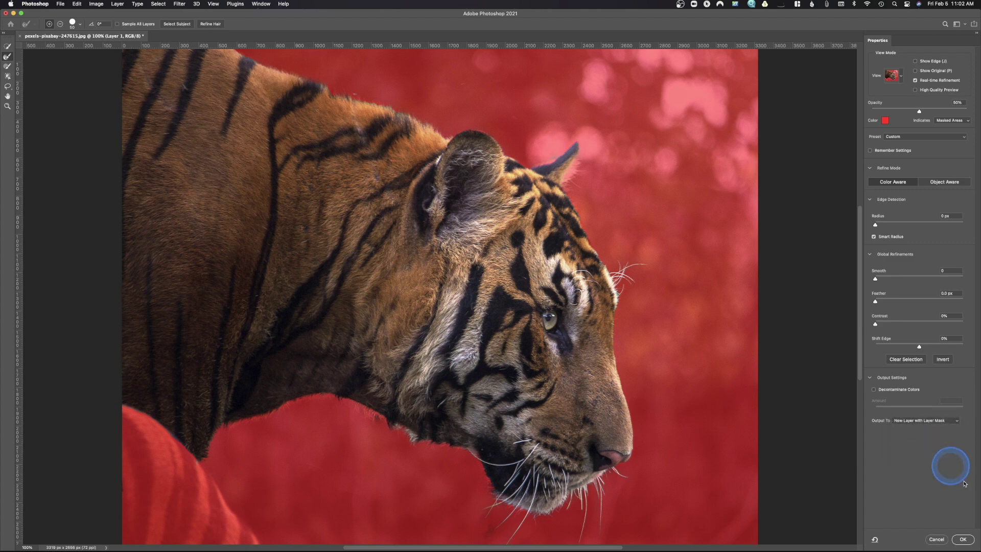
click(966, 540)
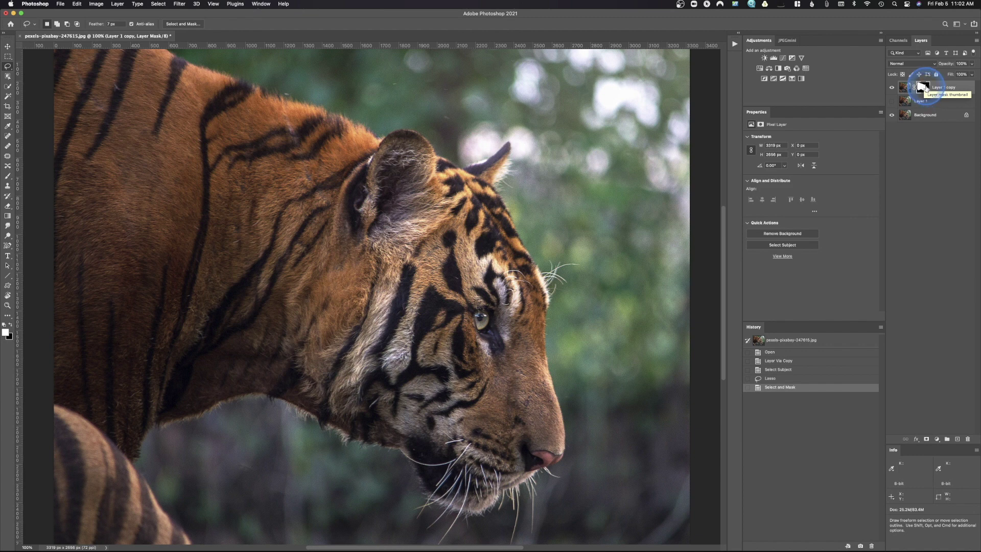
- Hide Layer 1 copy and copy its layer mask onto Layer 1
key(super+comma)
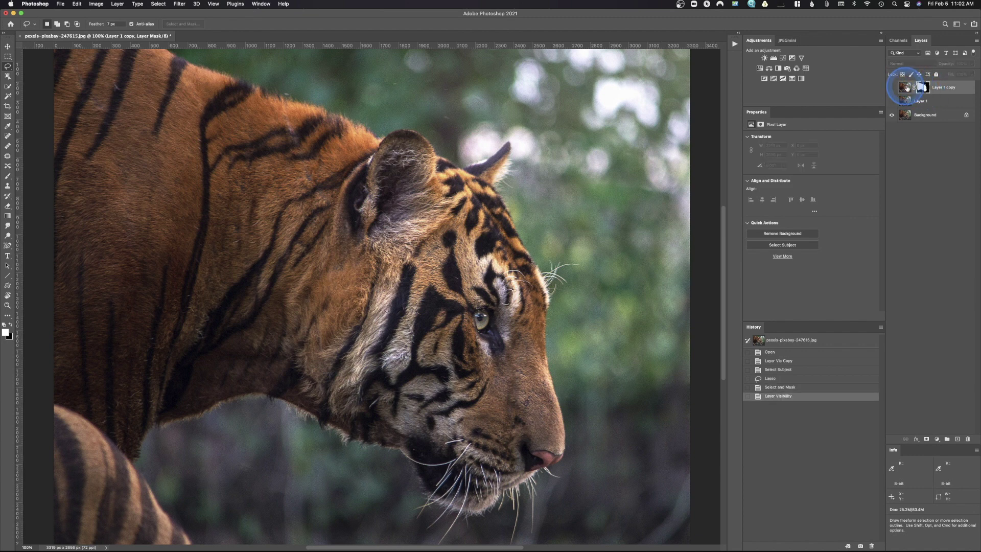
click(923, 87)
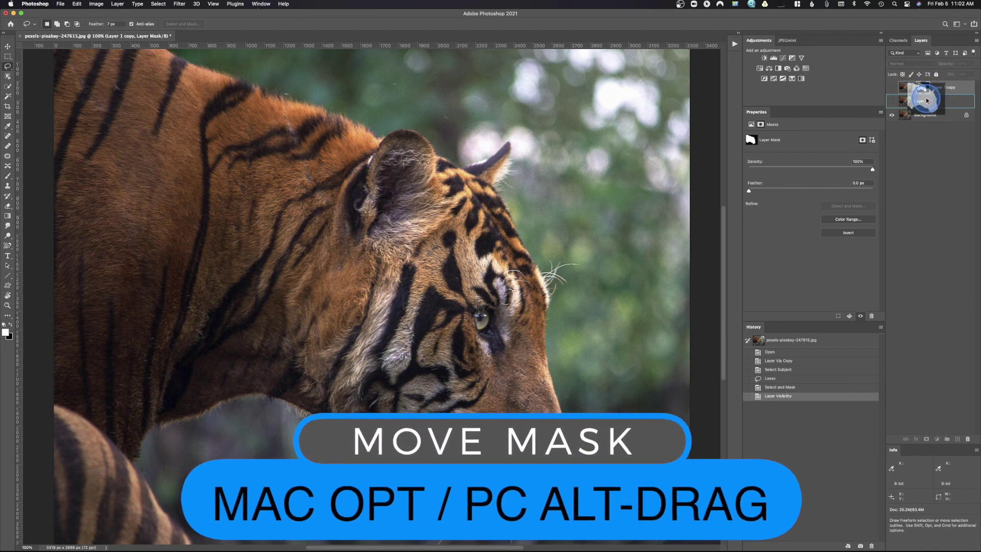
drag(922, 87, 925, 100)
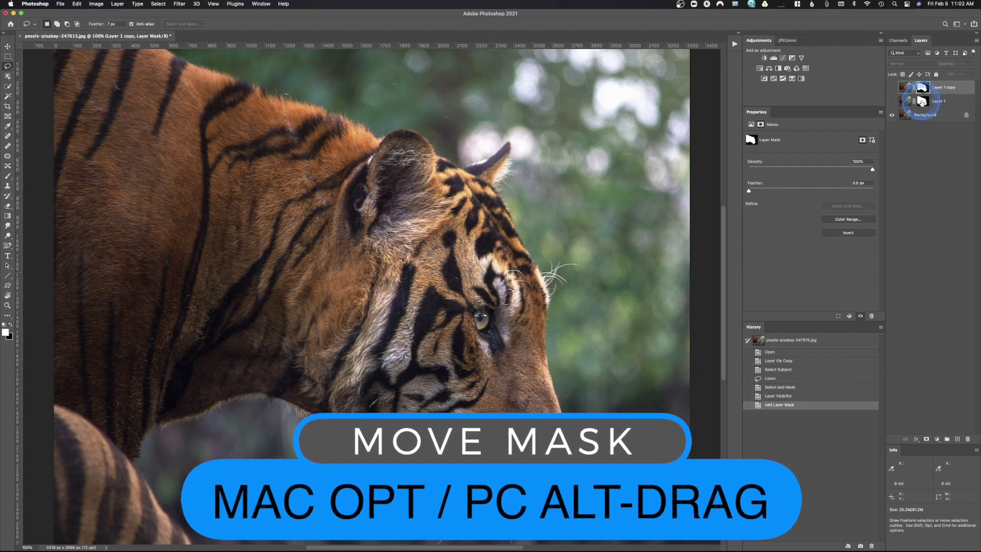
- Make Layer 1 visible and target its image rather than its mask
click(892, 101)
click(906, 102)
click(923, 102)
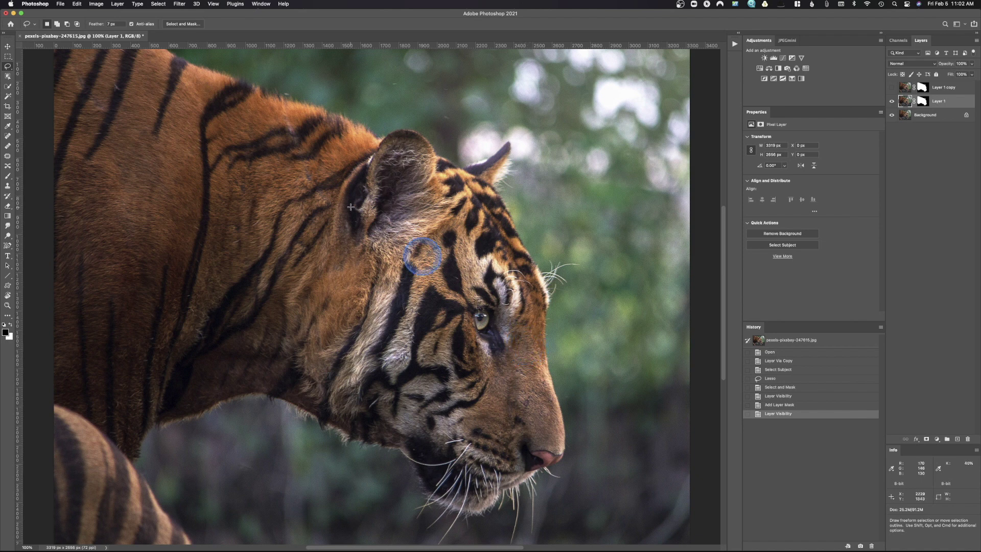
- Start the Lighting Effects filter on Layer 1, then widen, lengthen and rotate the spot light over the tiger's head
click(176, 4)
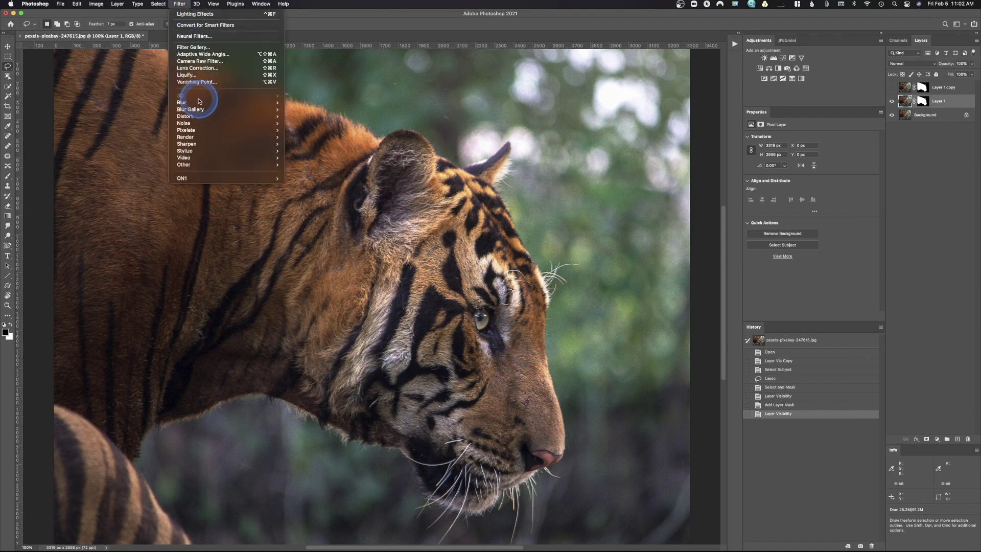
mouse_move(194, 138)
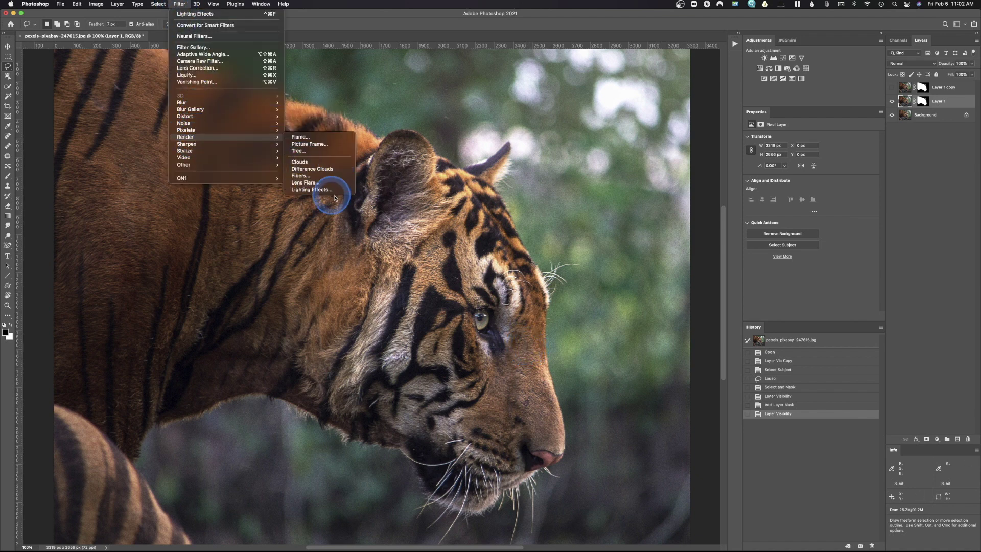
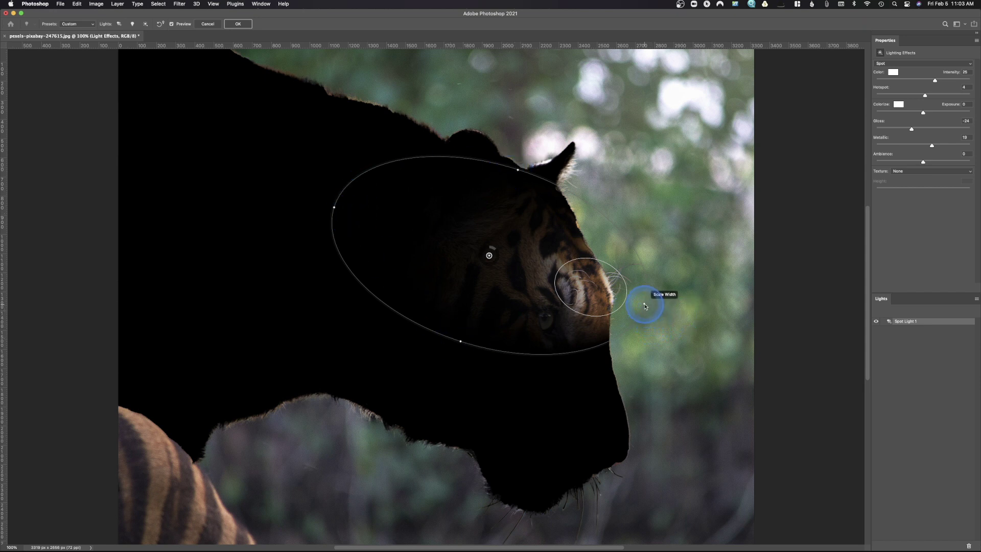
drag(645, 306, 669, 318)
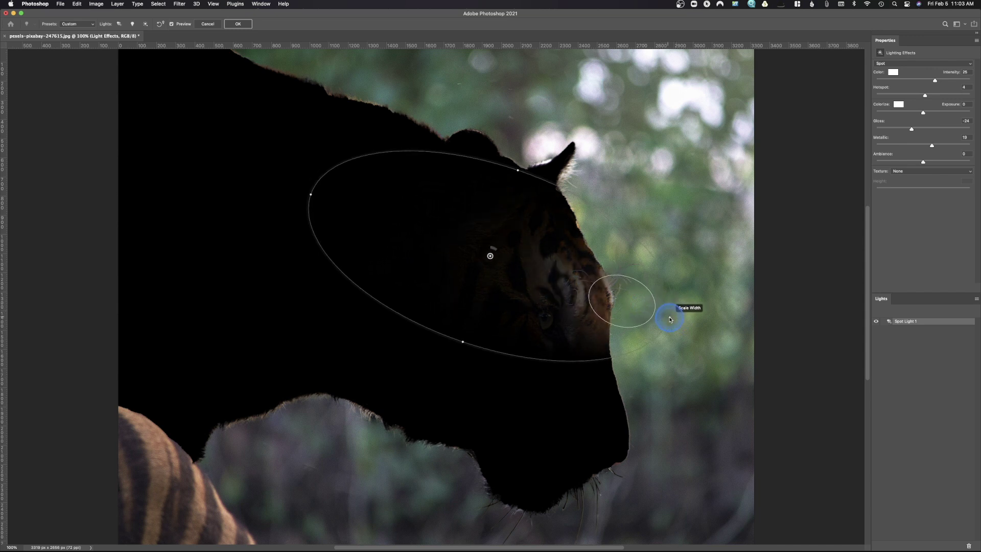
drag(517, 172, 543, 103)
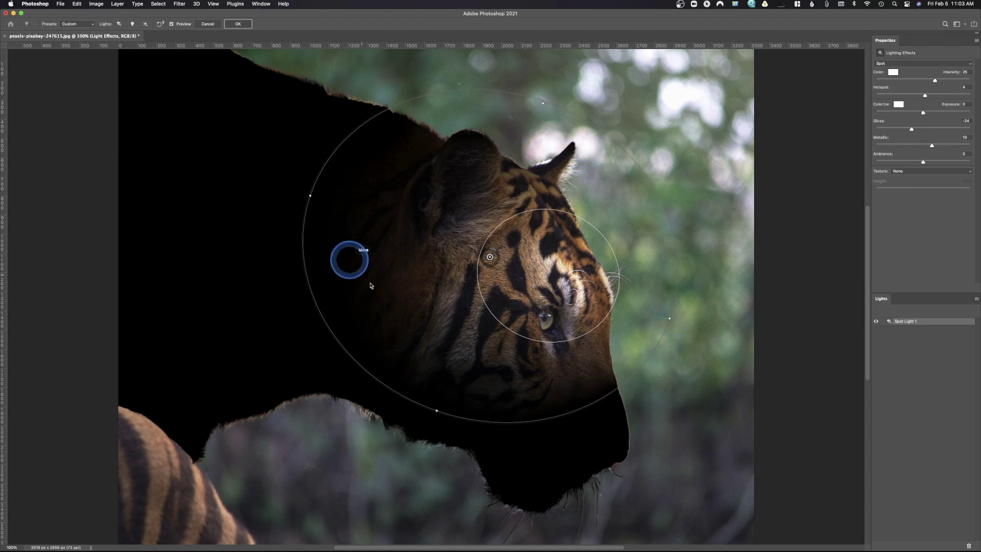
drag(692, 314, 698, 175)
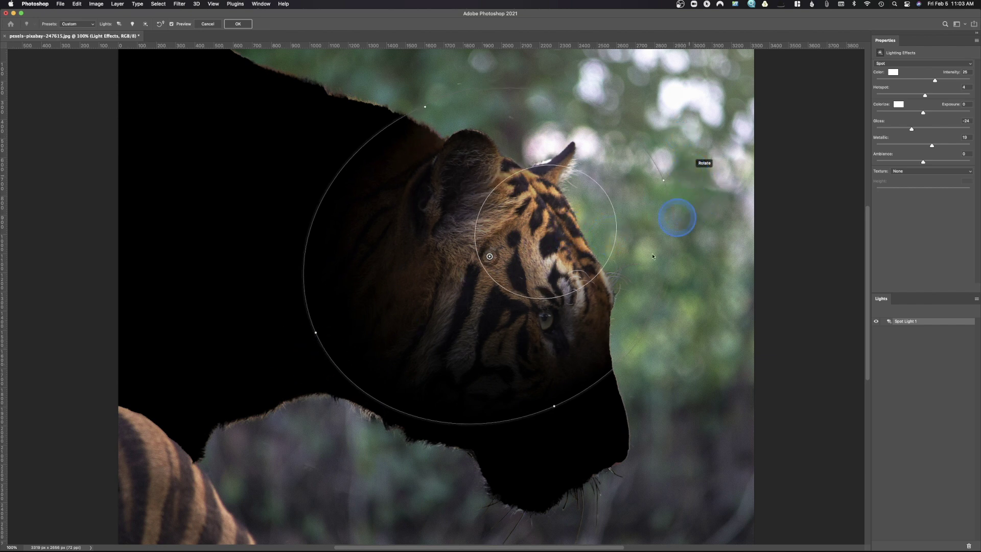
- Enlarge the spot light to cover the whole head and move its center just in front of the tiger's face
drag(581, 303, 632, 379)
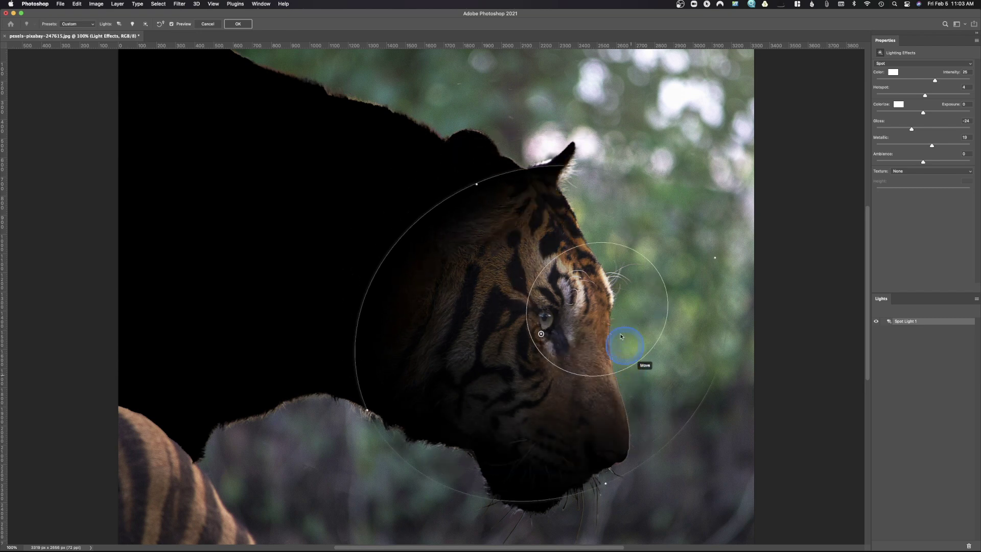
drag(476, 183, 411, 51)
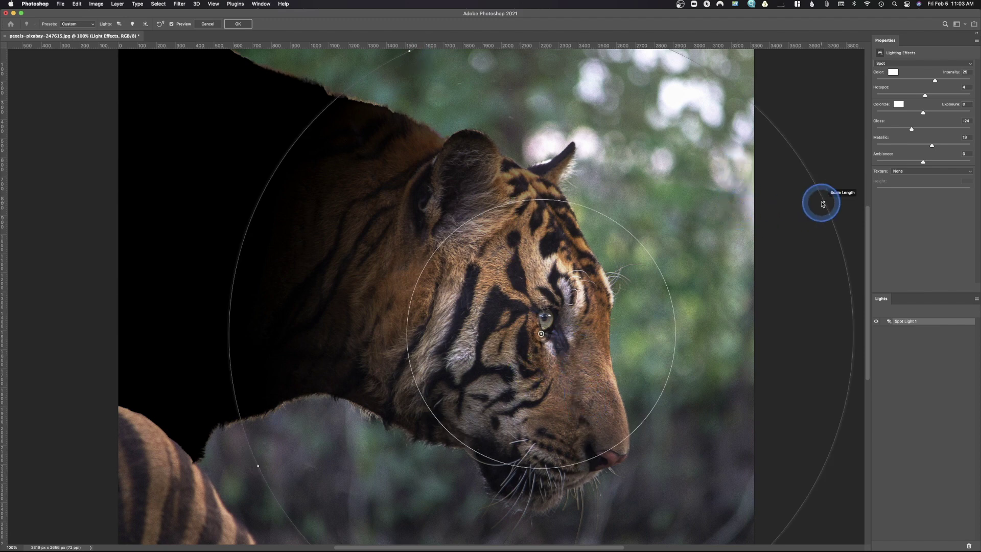
drag(821, 202, 832, 196)
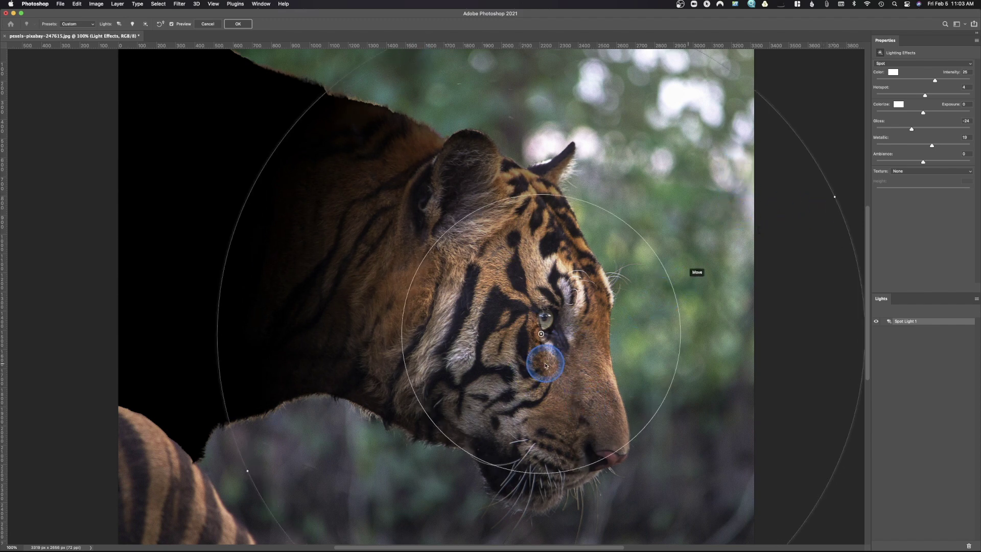
drag(524, 376, 612, 346)
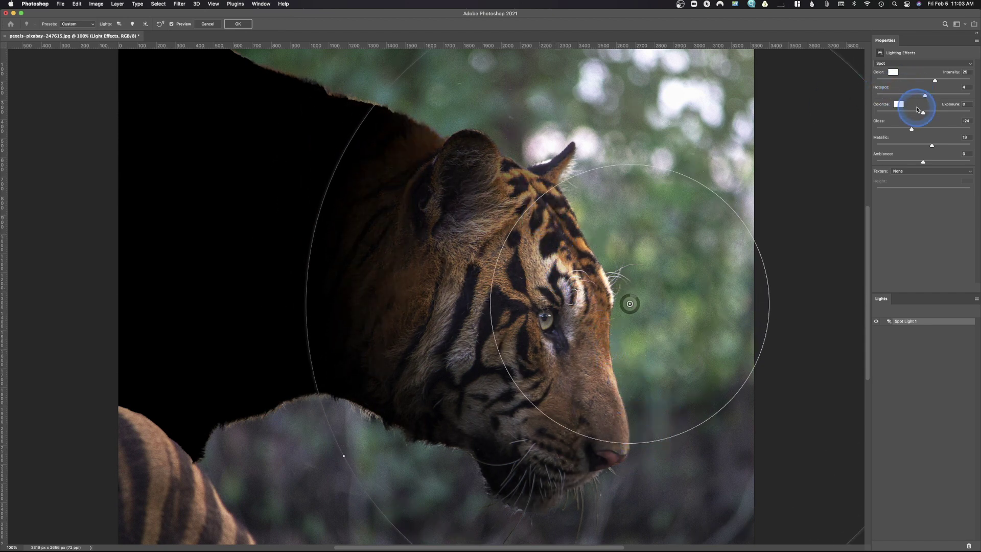
- Adjust the spot light's angle slightly, raise it to the tiger's brow level, and set its Hotspot to 1
drag(925, 95, 929, 95)
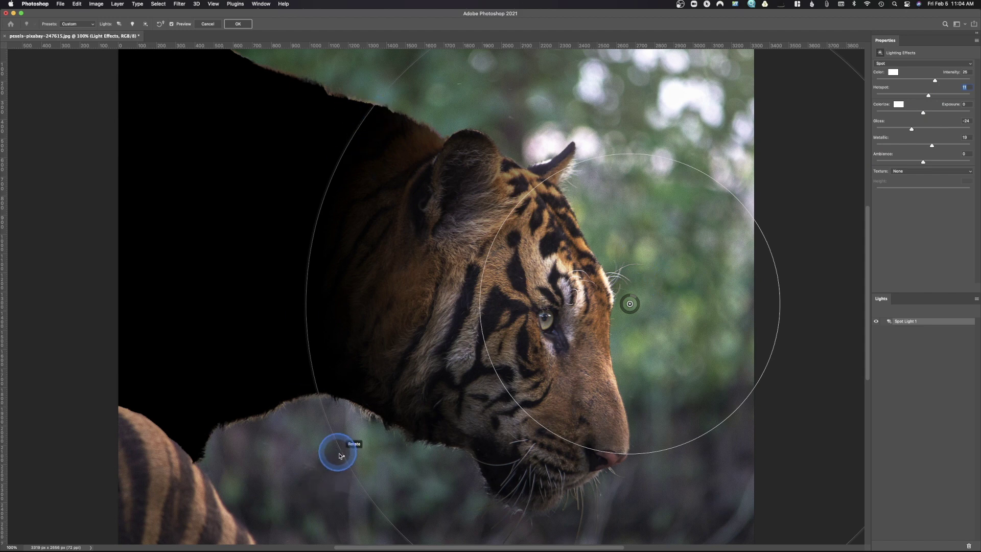
drag(343, 457, 336, 456)
drag(565, 294, 561, 254)
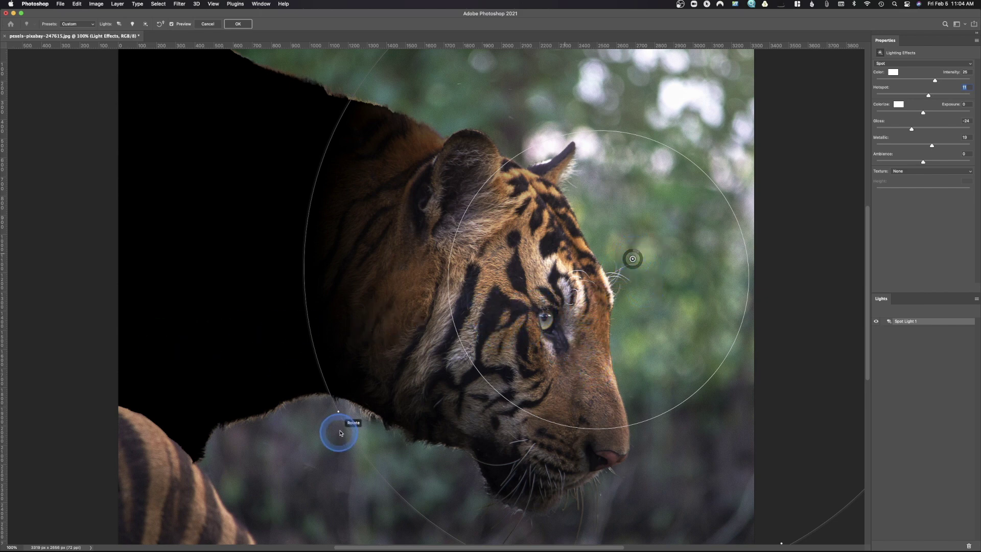
drag(928, 95, 923, 95)
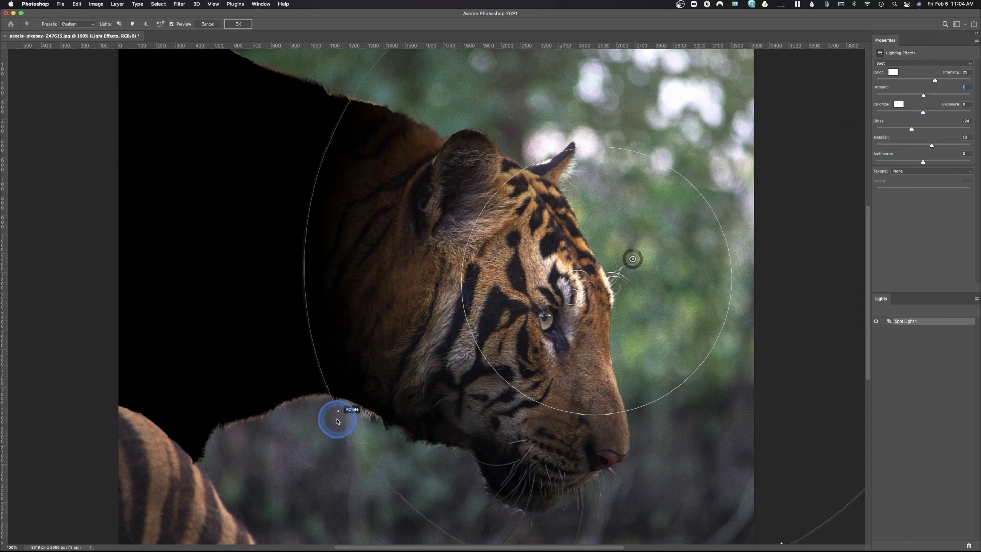
- Rotate the spot light, move its center farther in front of the tiger's face, and enlarge its beam into a near circle
drag(338, 416, 307, 426)
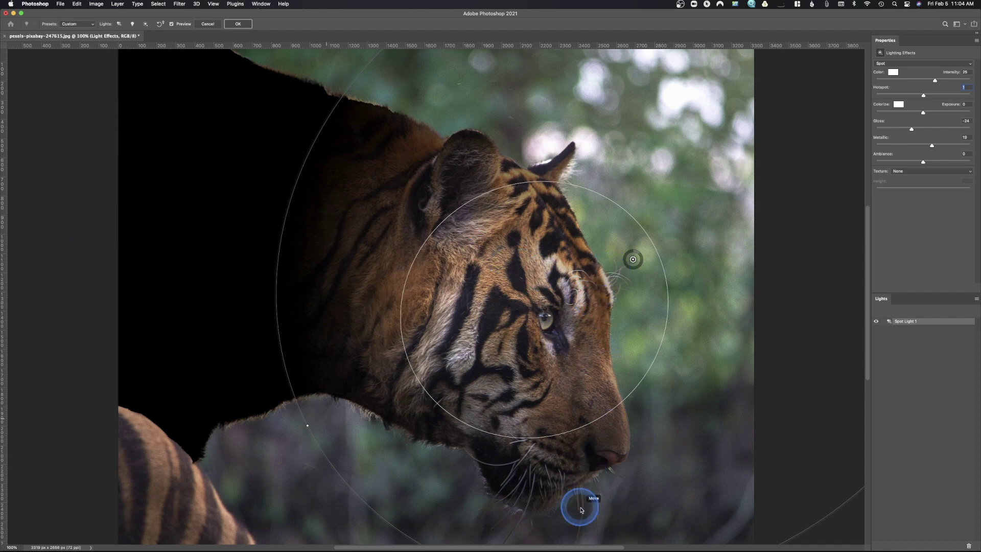
drag(685, 382, 736, 382)
key(super+minus)
key(super+minus)
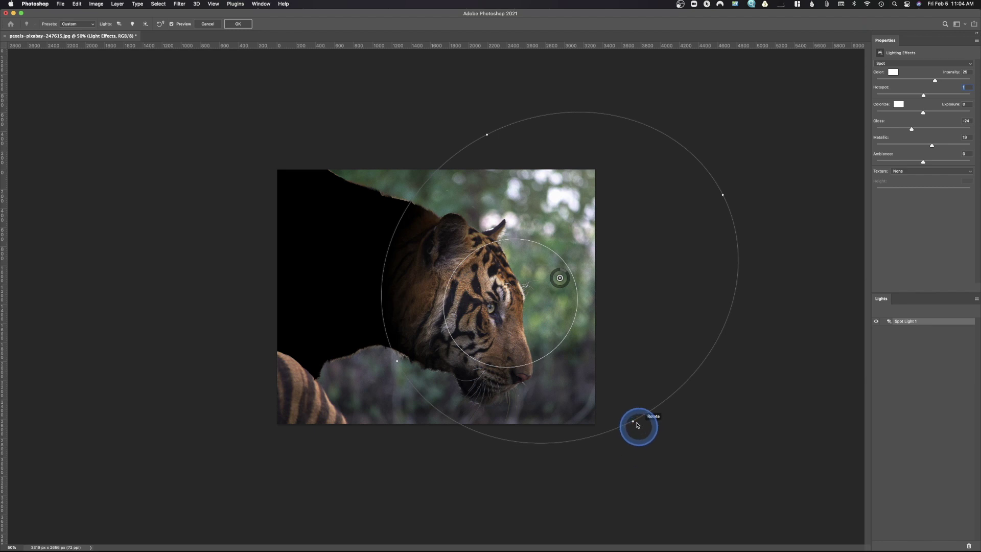
drag(633, 421, 662, 454)
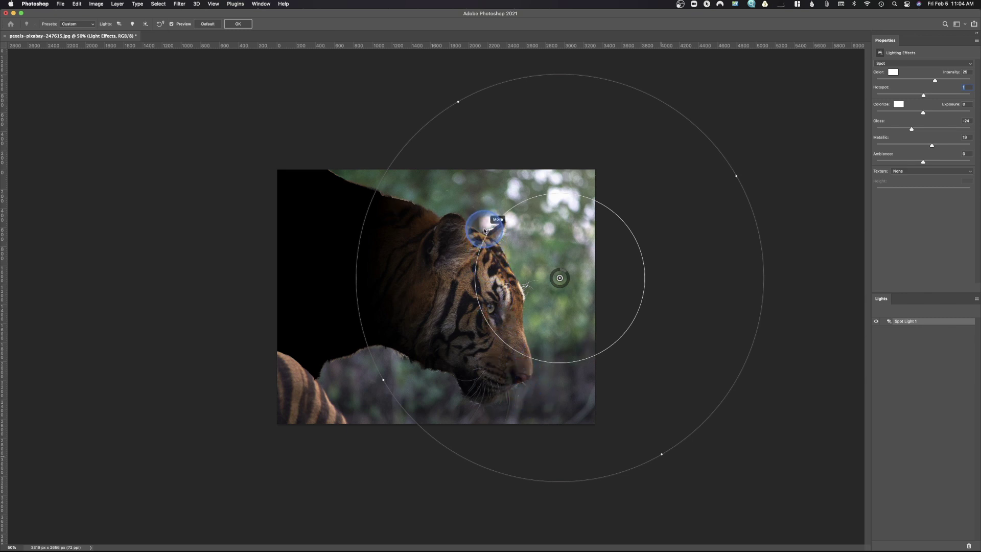
- Move the spot light back beside the tiger's brow, lower its Gloss, set Metallic to 8, and apply the lighting
key(super+plus)
key(super+plus)
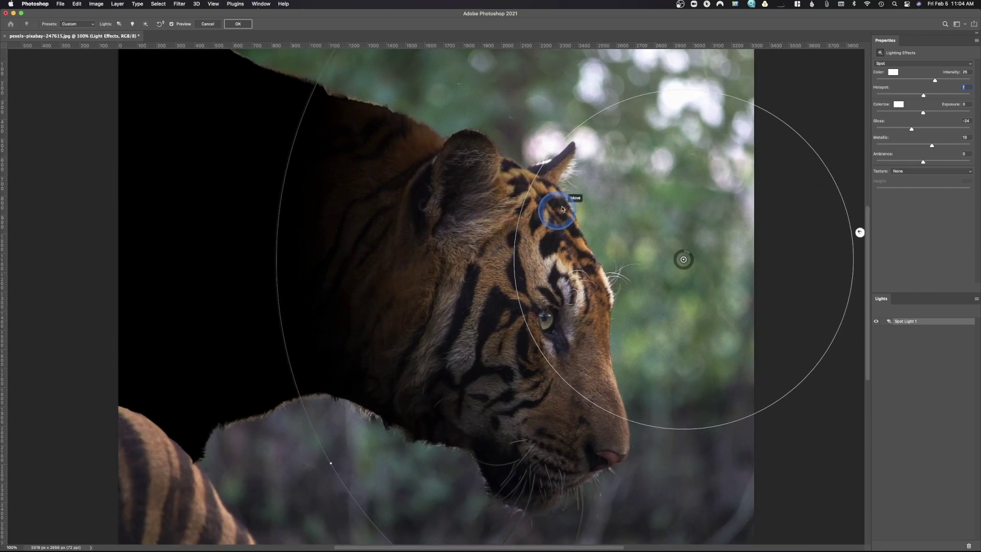
drag(606, 257, 567, 282)
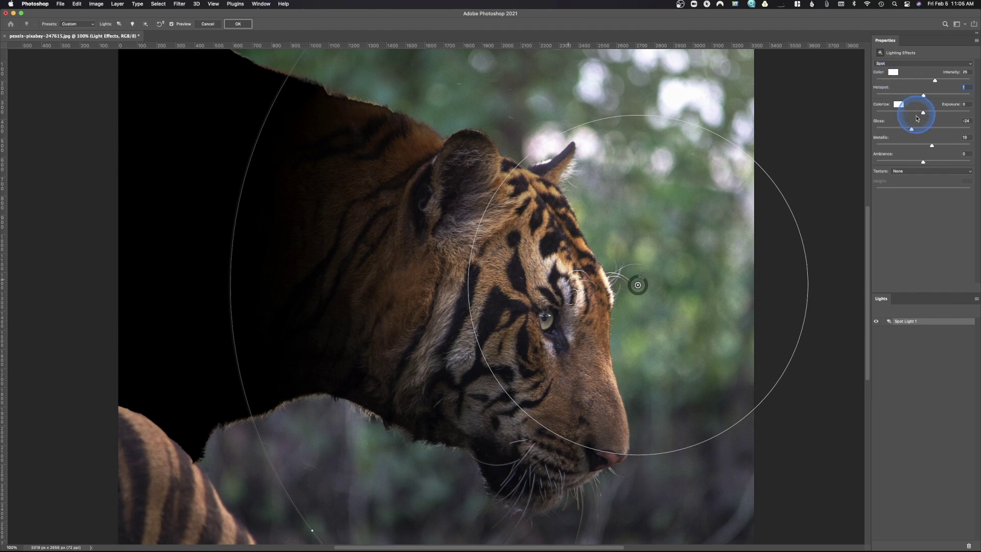
drag(917, 127, 921, 153)
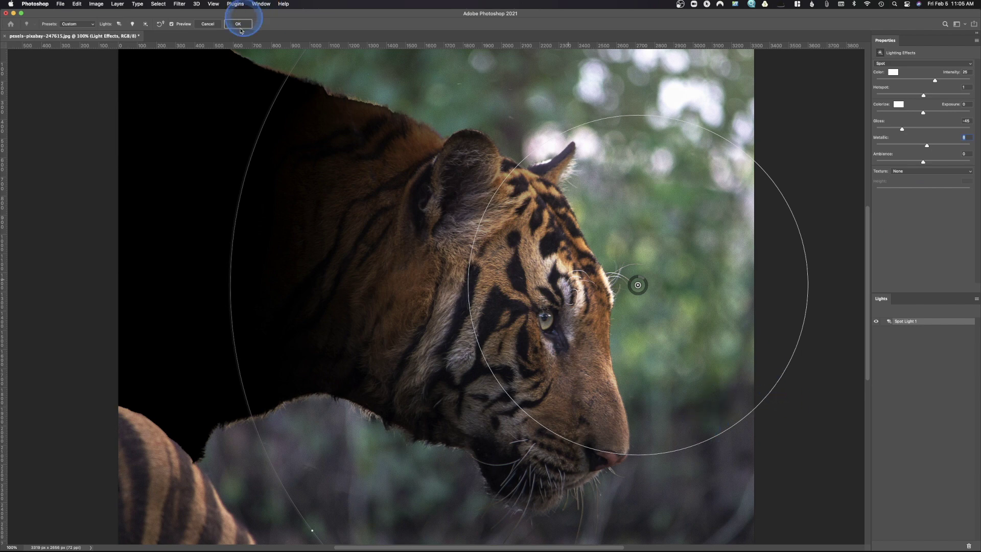
click(240, 24)
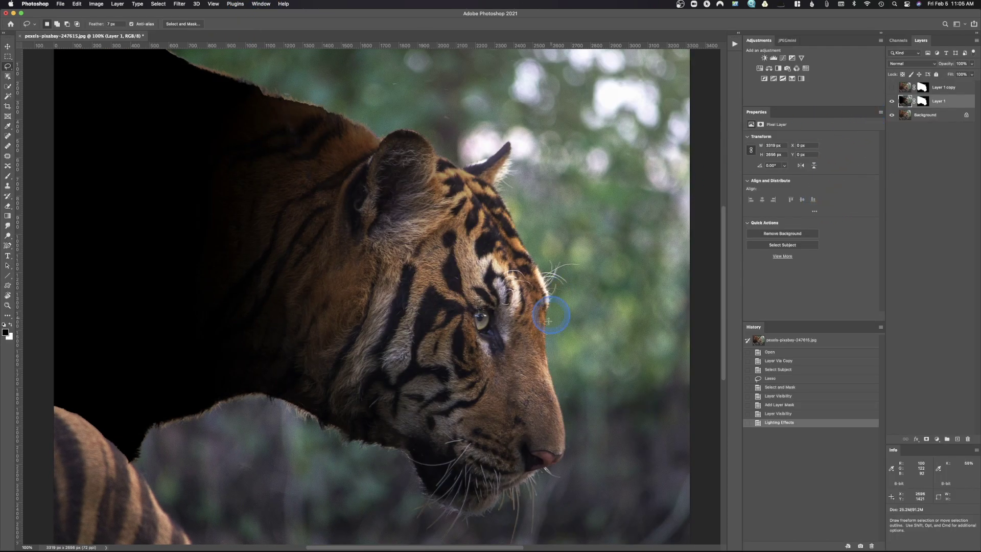
- Undo the Lighting Effects filter and convert Layer 1 to a smart object
click(906, 103)
key(super+z)
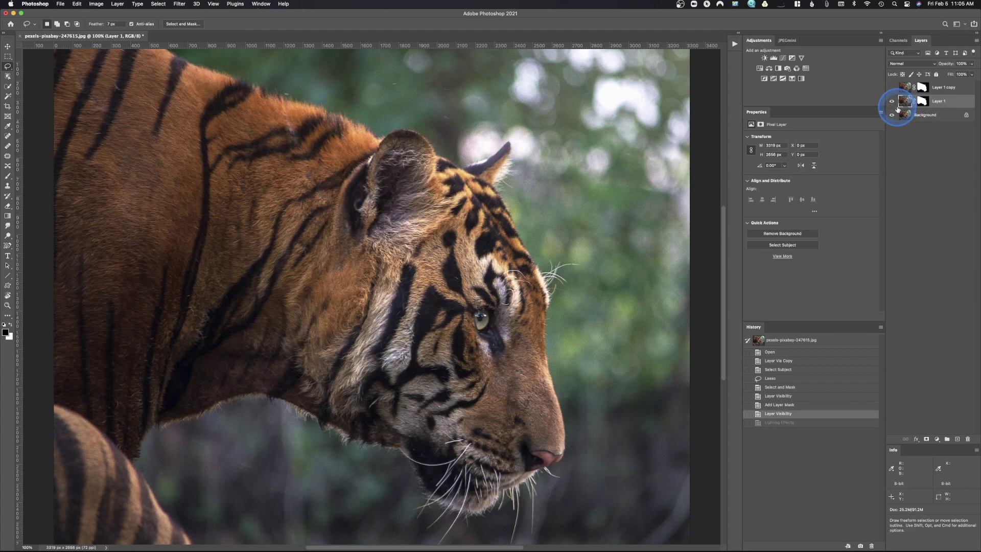
drag(899, 107, 954, 103)
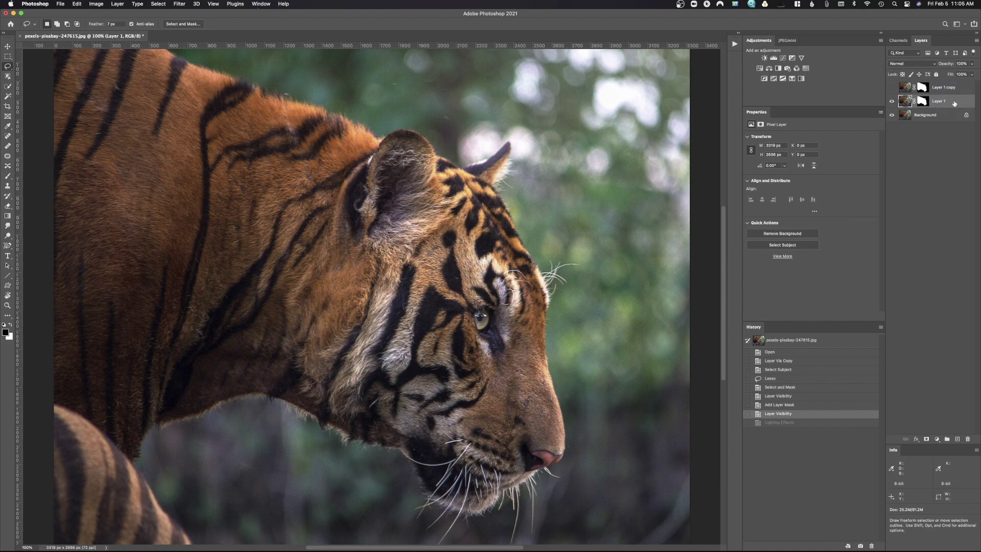
right_click(954, 103)
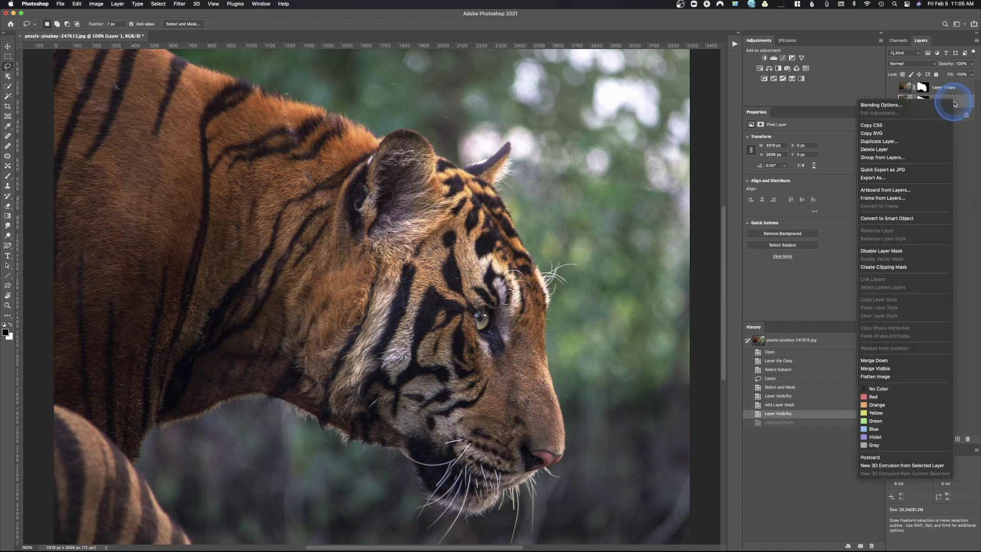
click(922, 218)
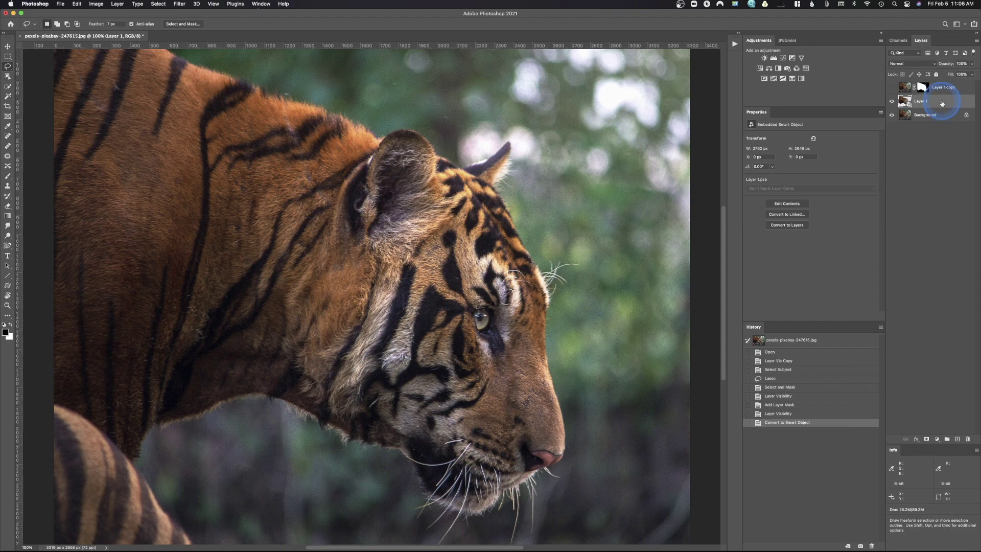
- Reapply the last Lighting Effects filter to Layer 1 as a smart filter with the same spot light settings
click(176, 4)
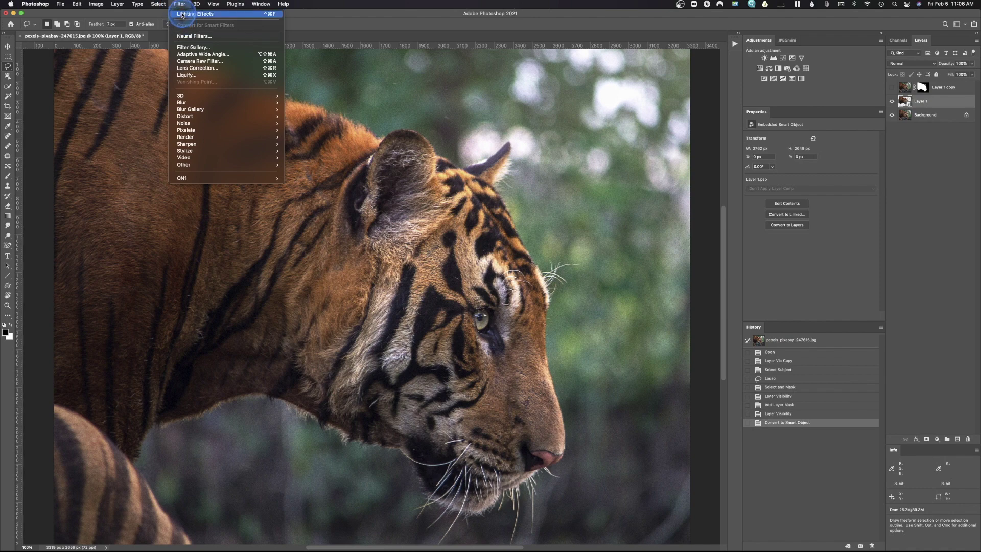
click(182, 14)
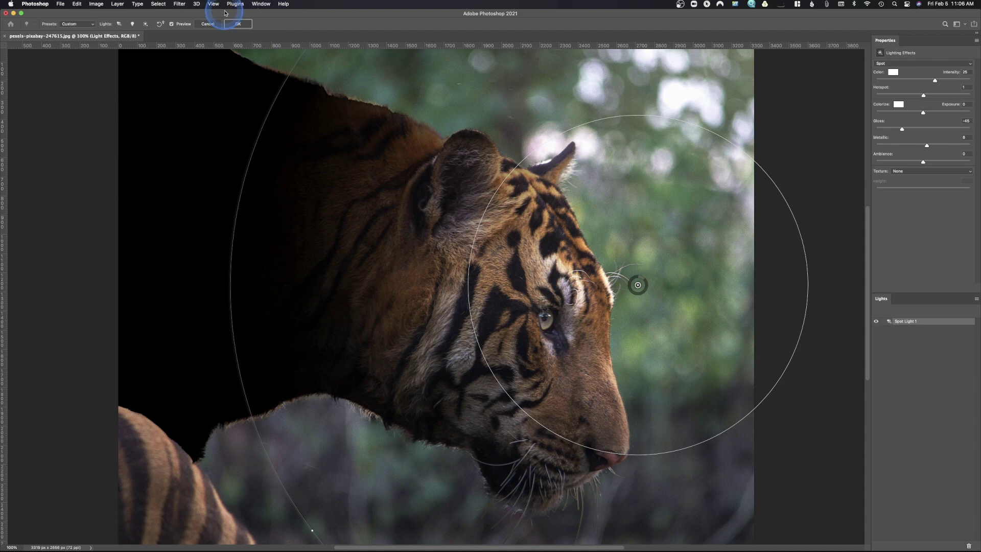
click(239, 24)
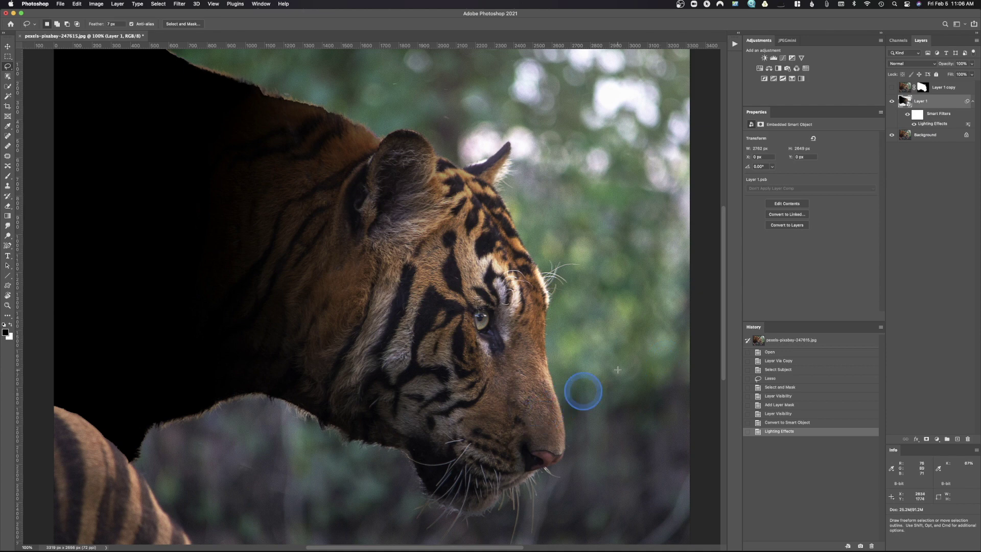
- Edit Layer 1's Lighting Effects smart filter, lowering the spot light slightly toward the tiger's eye level
double_click(934, 126)
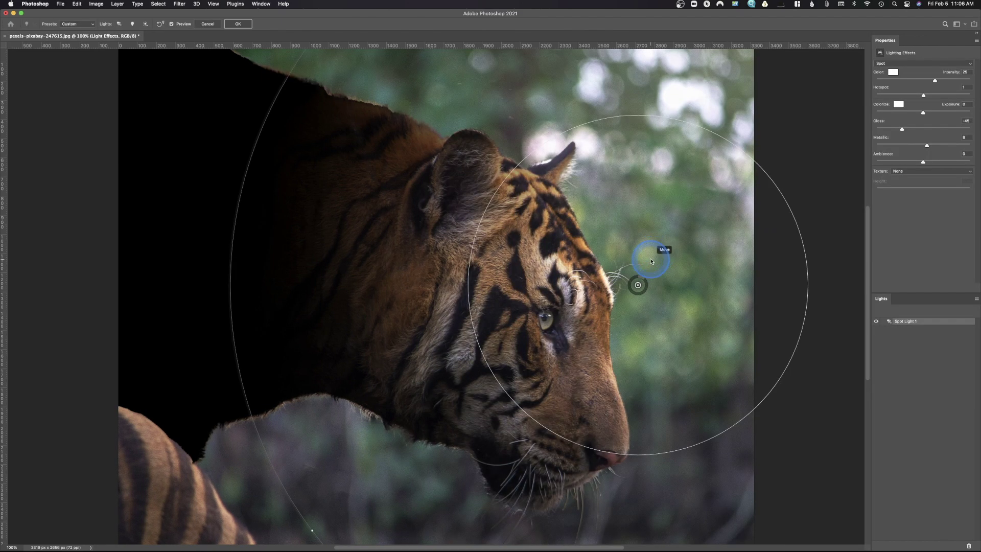
drag(643, 313, 642, 328)
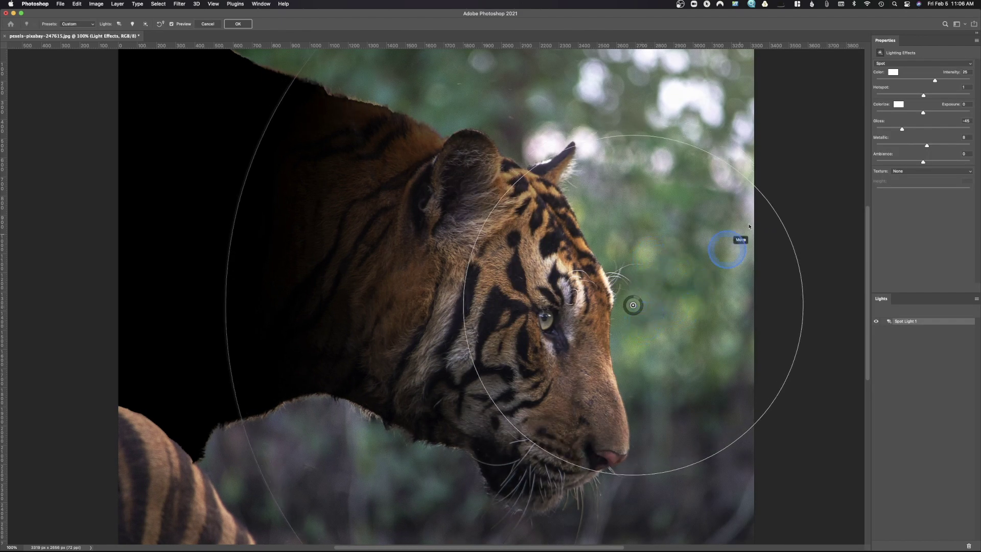
click(238, 24)
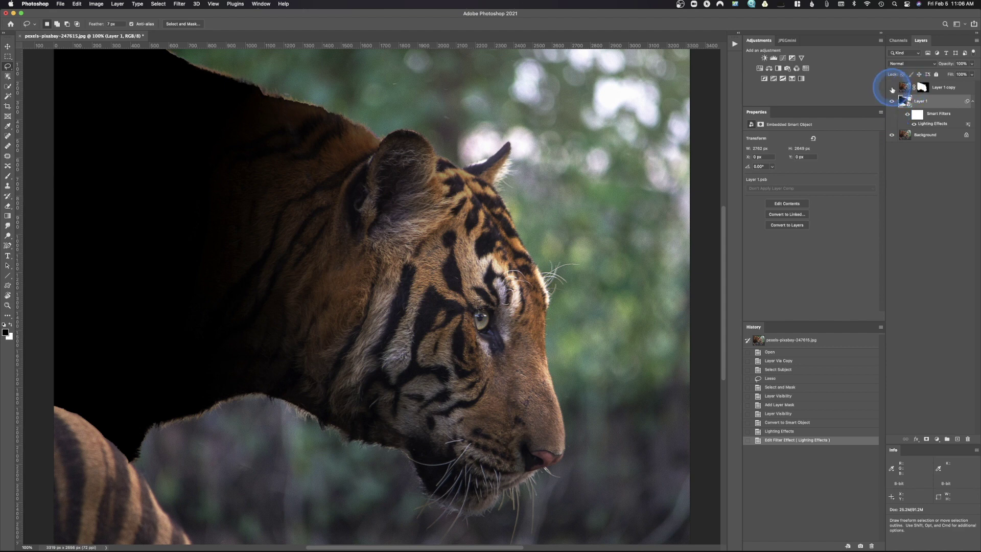
- Make Layer 1 copy visible and invert its layer mask so the layer covers the background instead of the tiger
click(891, 88)
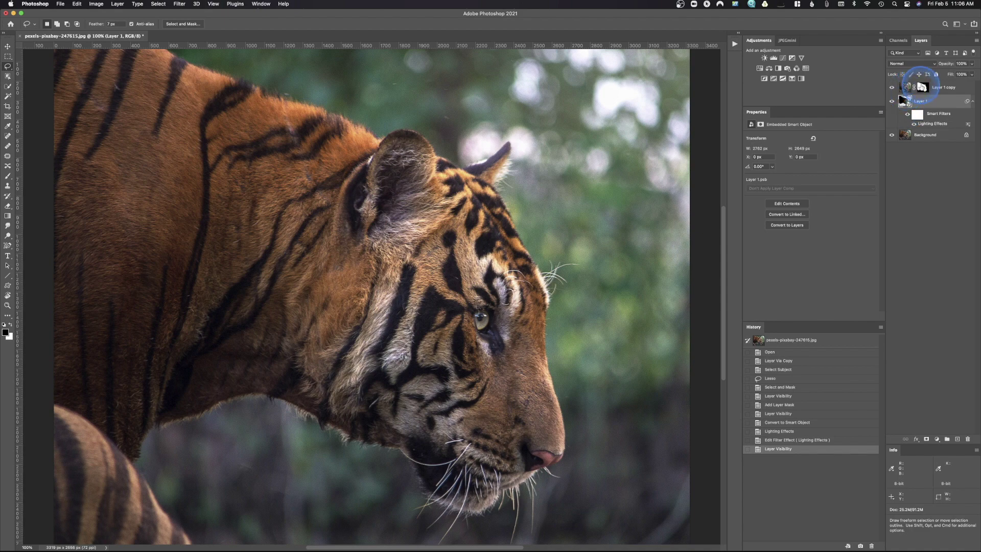
drag(921, 86, 929, 85)
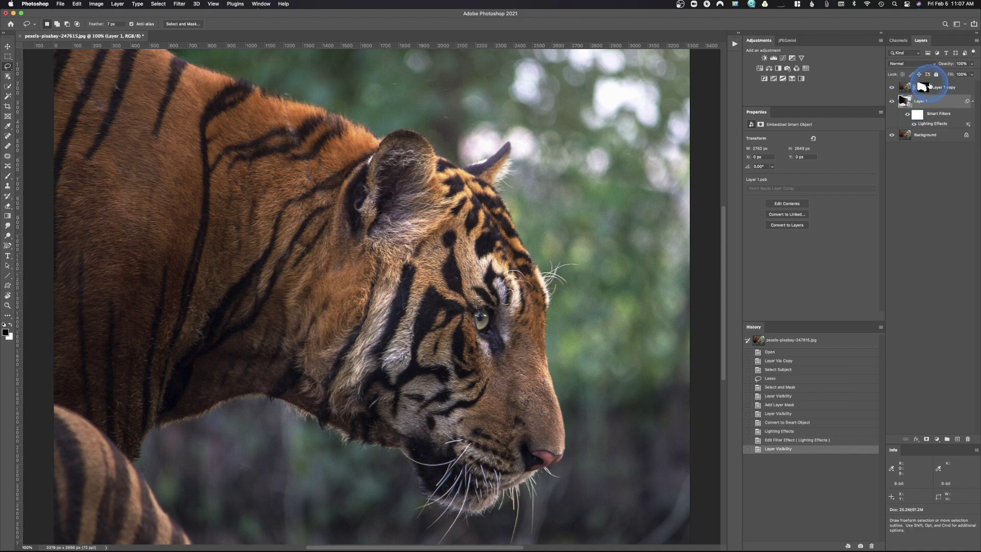
click(922, 87)
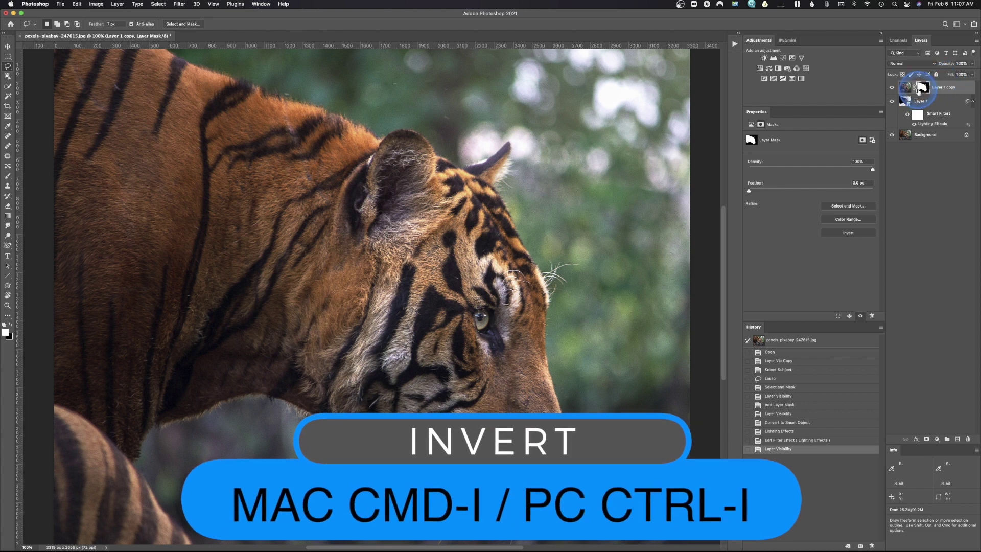
key(super+i)
click(923, 87)
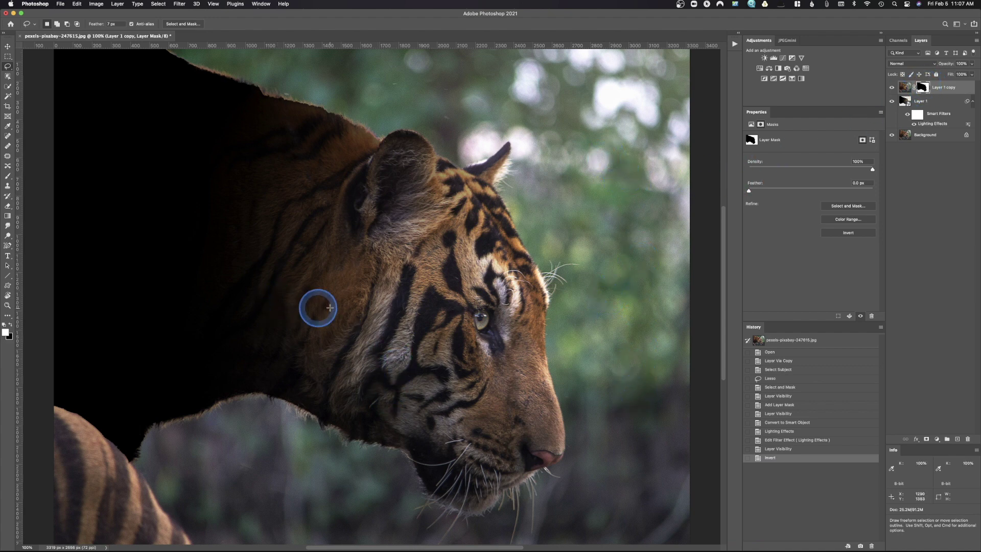
- Add a Curves adjustment layer above Layer 1 copy and set its blend mode to Multiply
click(770, 68)
key(super+z)
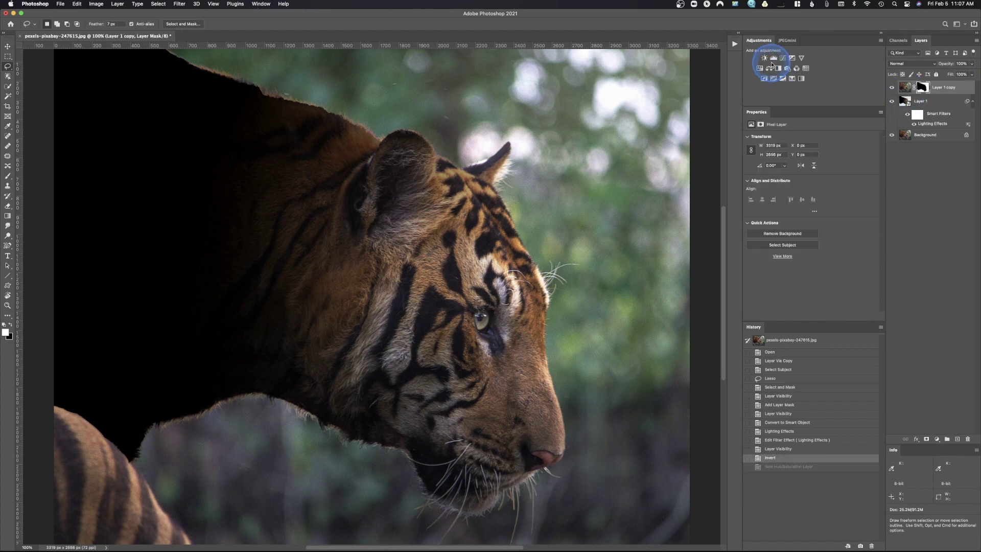
click(783, 58)
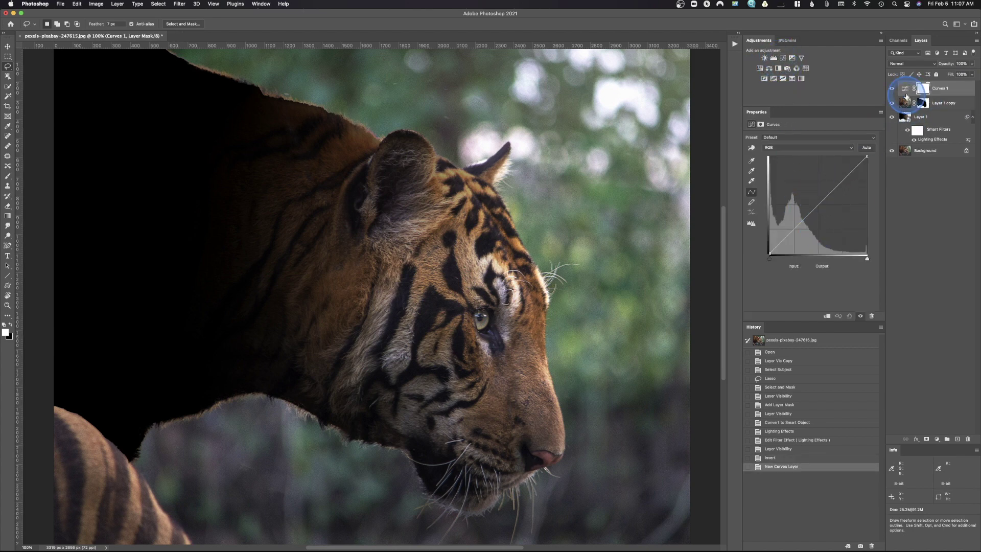
click(902, 65)
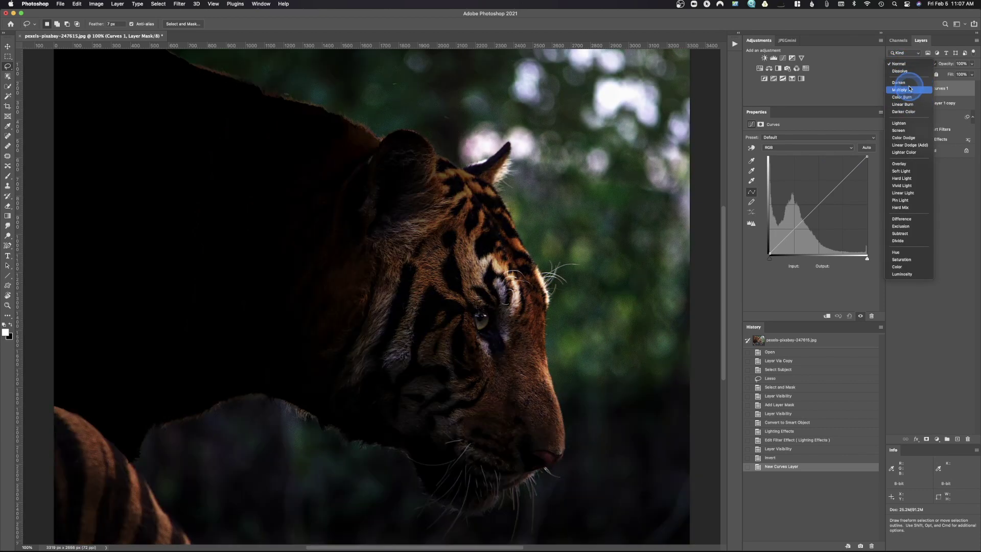
click(907, 90)
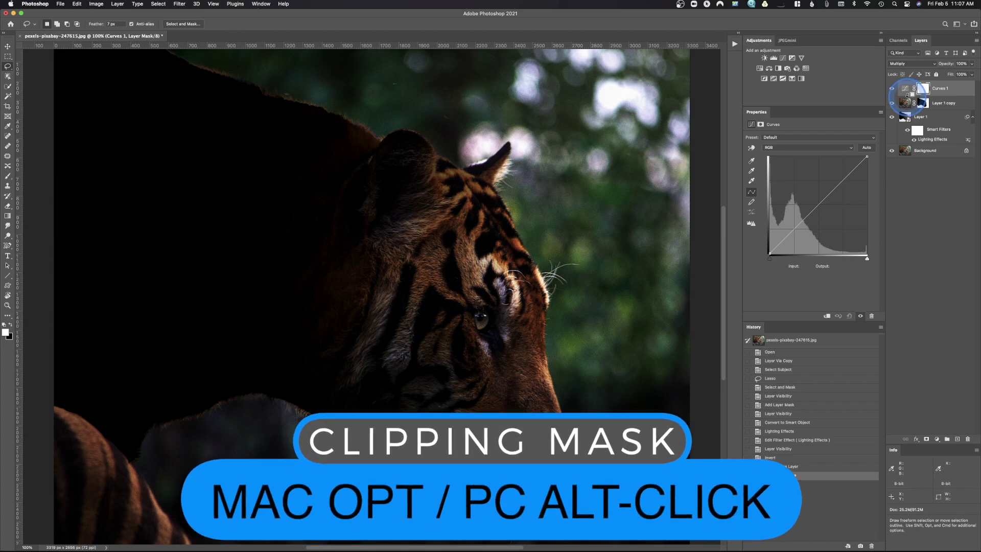
- Clip the Curves 1 adjustment layer to Layer 1 copy with a clipping mask
alt+click(907, 95)
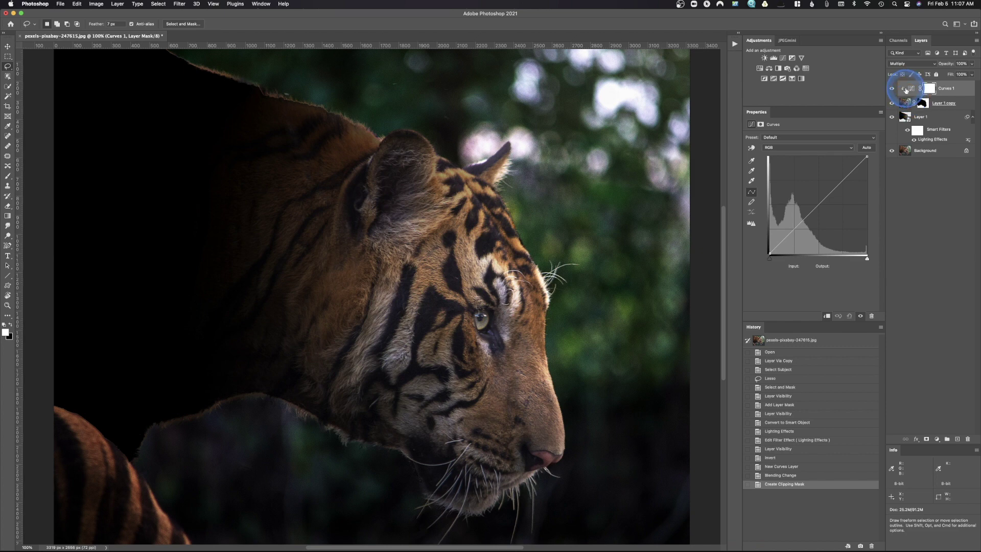
key(super+z)
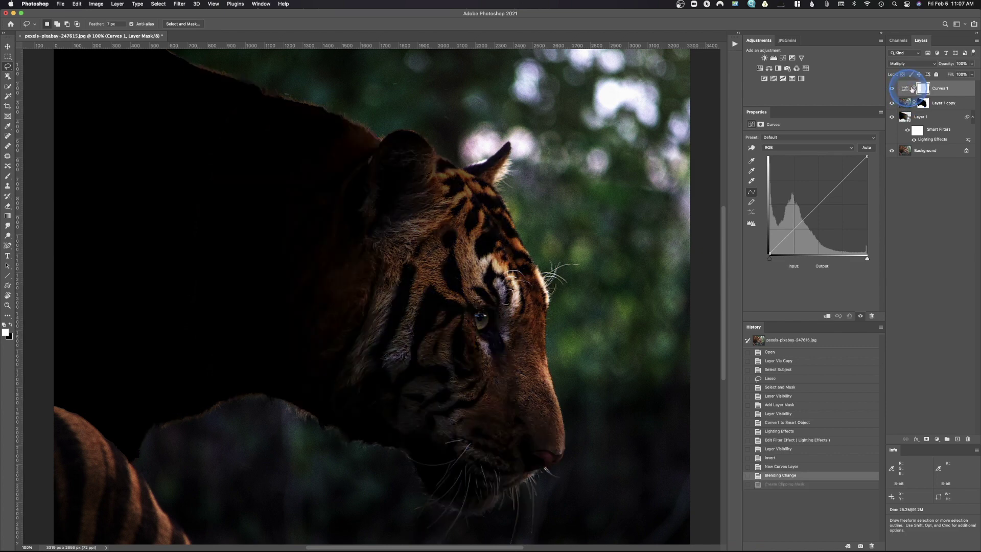
right_click(958, 88)
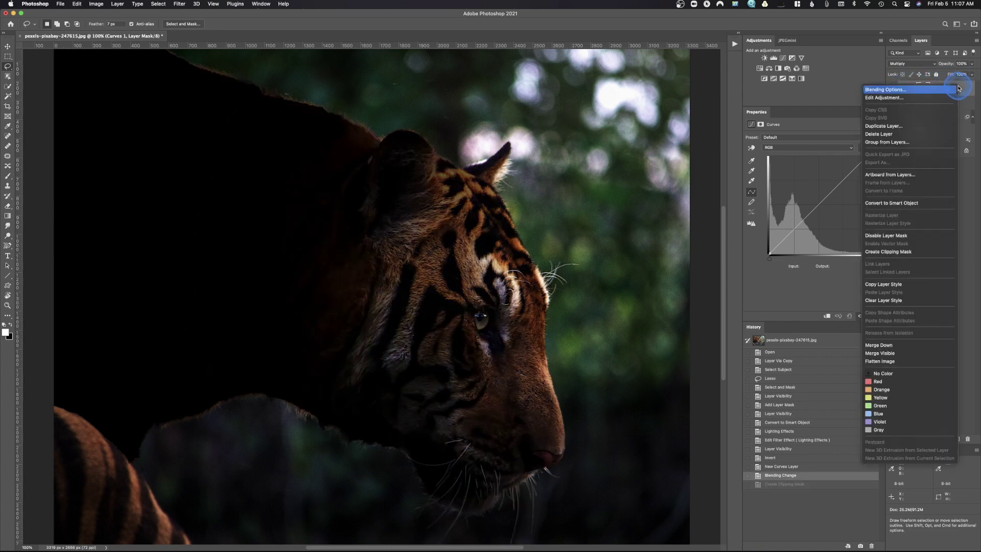
click(932, 254)
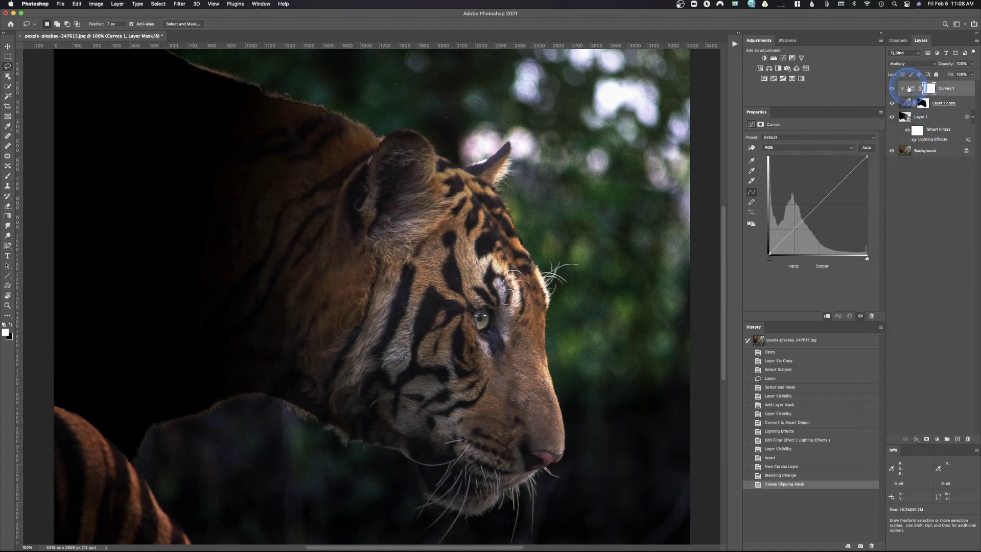
- Compare the image with and without Curves 1, and reduce that layer's opacity to 75%
click(892, 88)
click(892, 88)
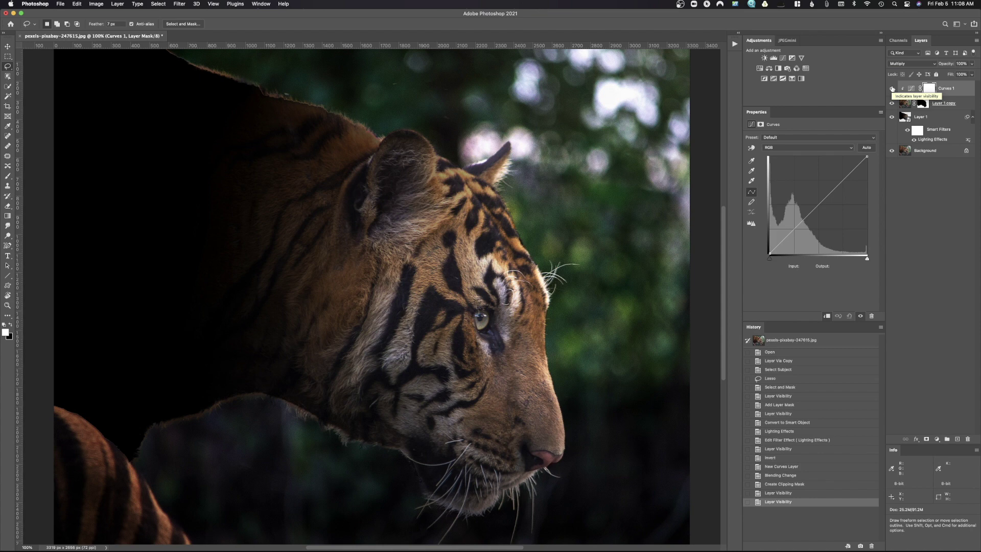
click(934, 64)
drag(943, 65, 935, 66)
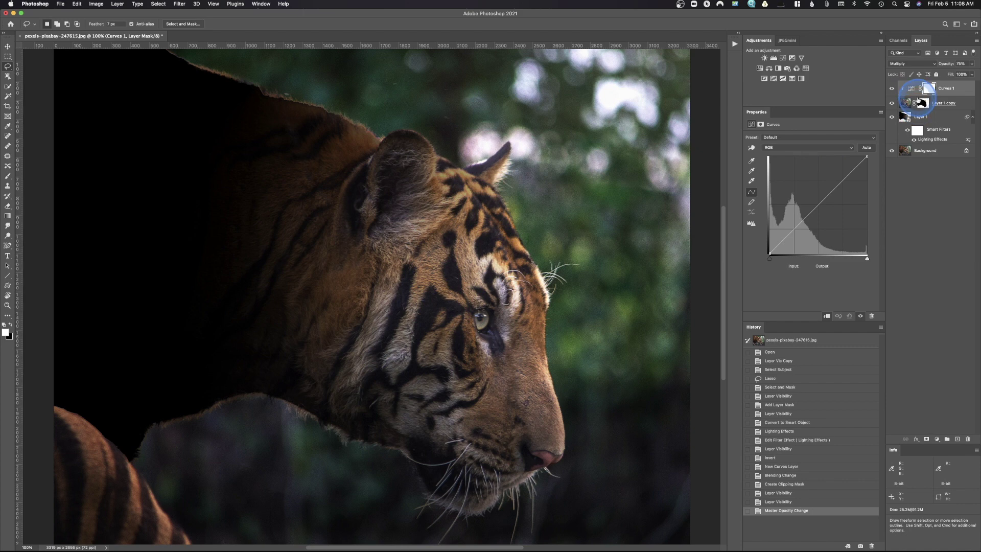
- Start a Lens Flare on Layer 1 copy's image and try the 105mm Prime lens type with brightness at about 150%
click(904, 104)
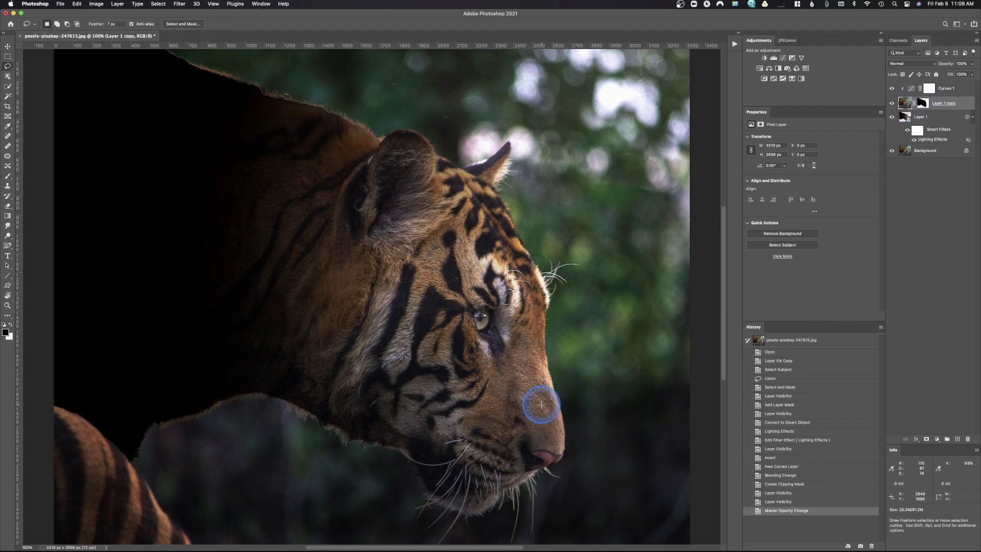
click(180, 4)
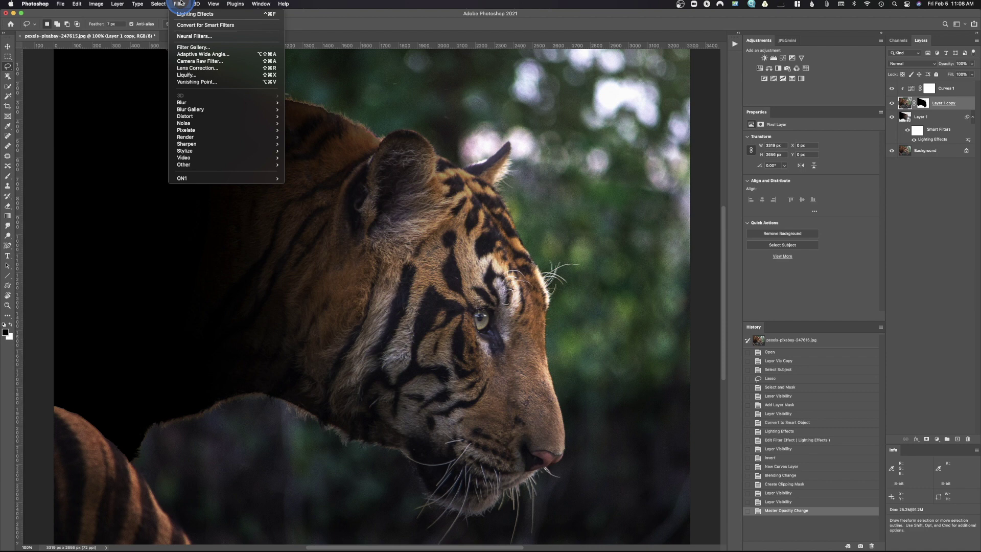
mouse_move(184, 138)
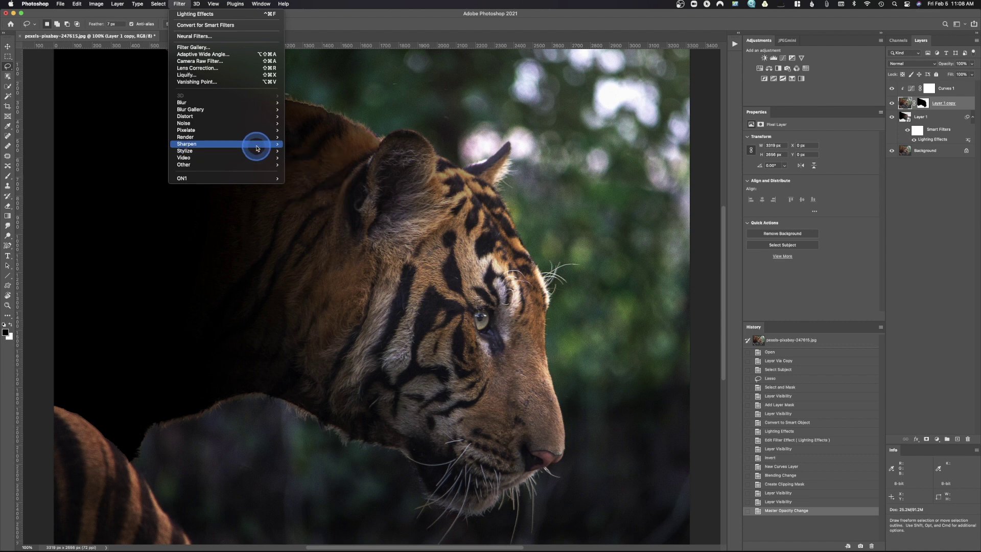
mouse_move(257, 145)
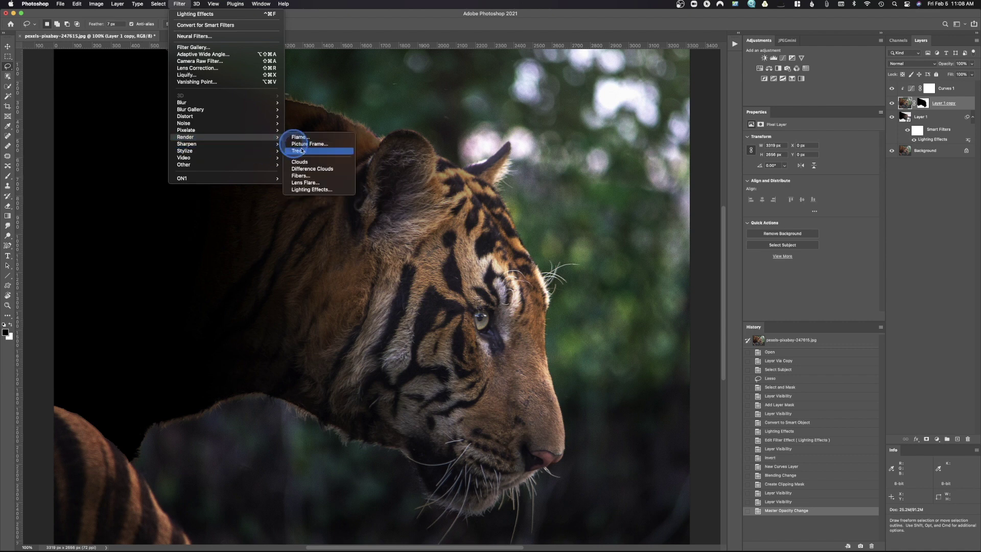
click(319, 182)
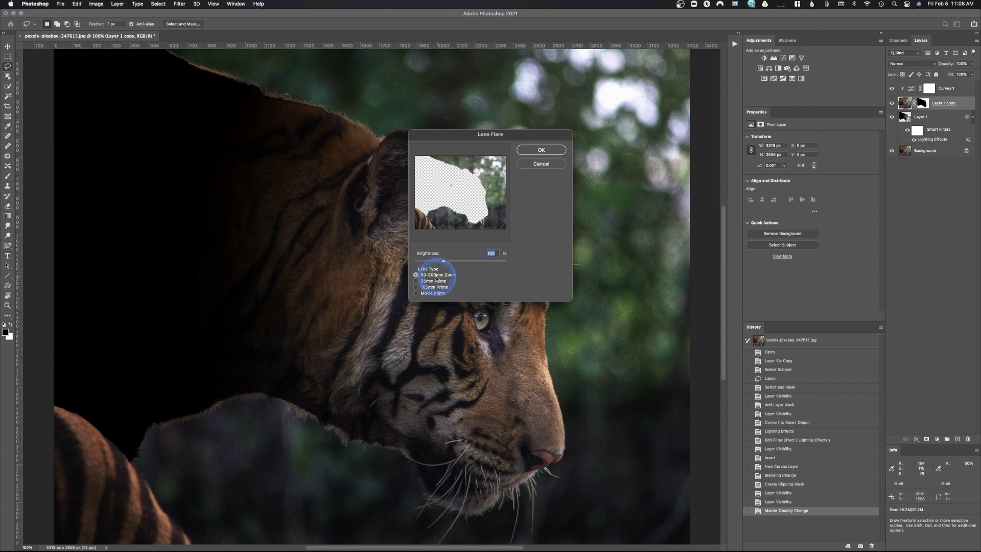
click(416, 281)
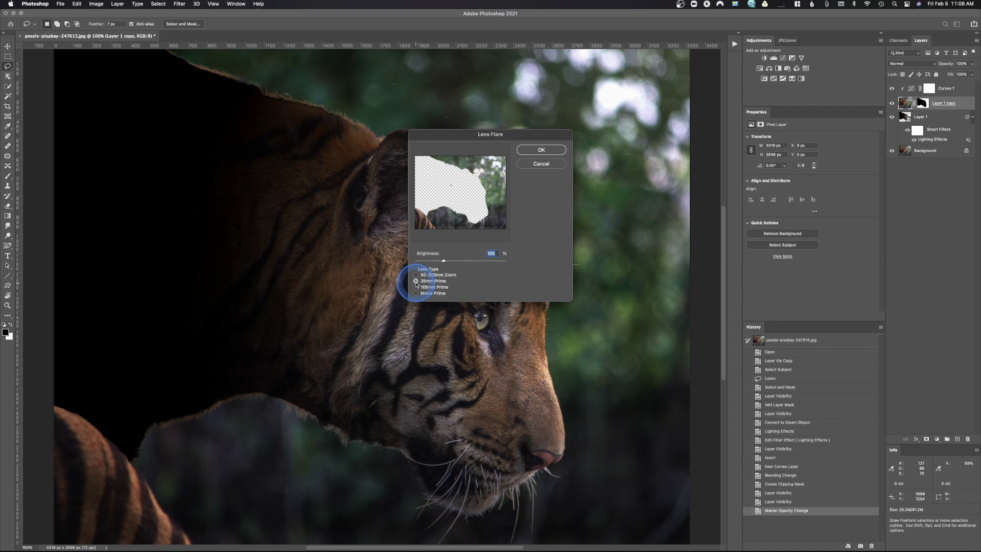
click(416, 287)
drag(462, 209, 532, 162)
drag(443, 261, 461, 248)
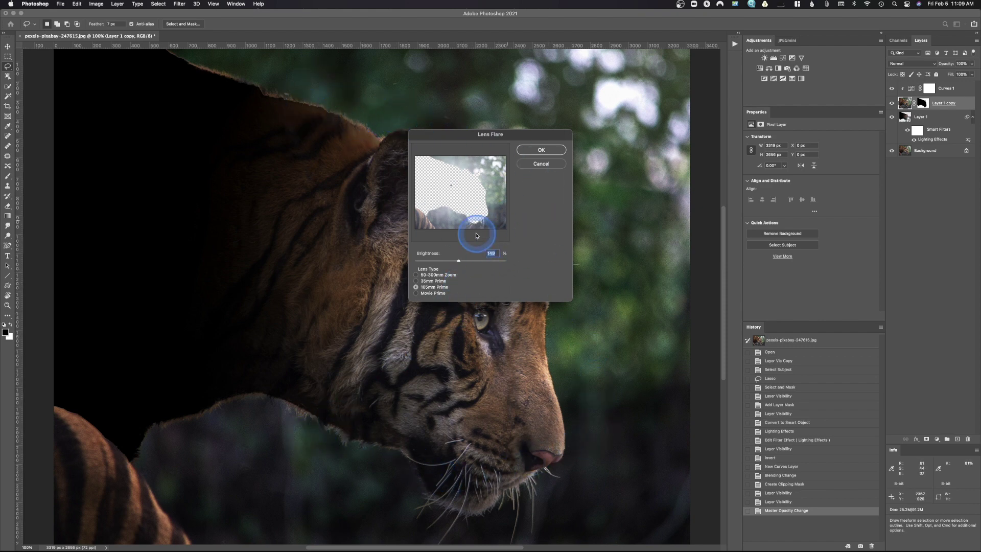
- Switch the flare to 50-300mm Zoom at 152% brightness, place its centre just above the middle of the preview, and apply it
click(427, 275)
drag(462, 263, 461, 264)
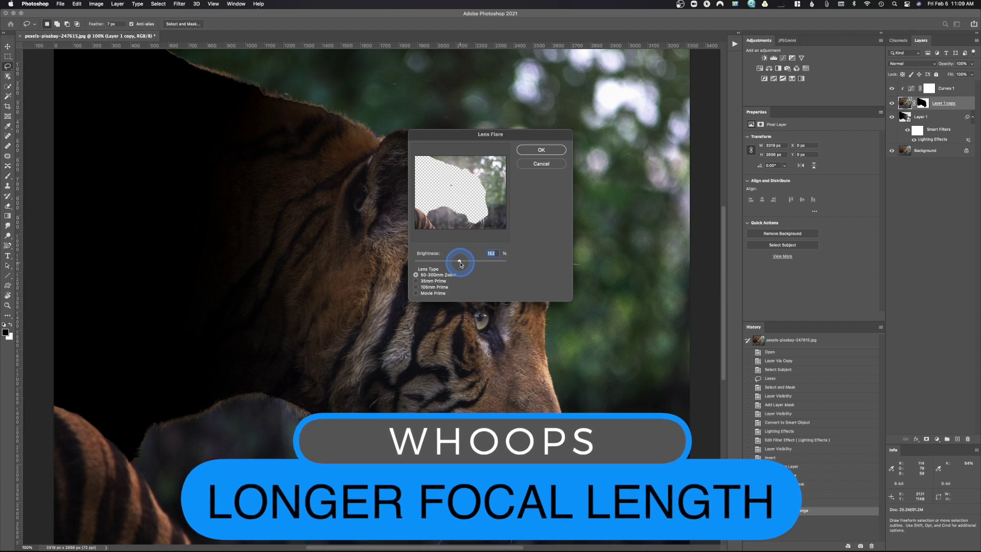
drag(449, 191, 459, 196)
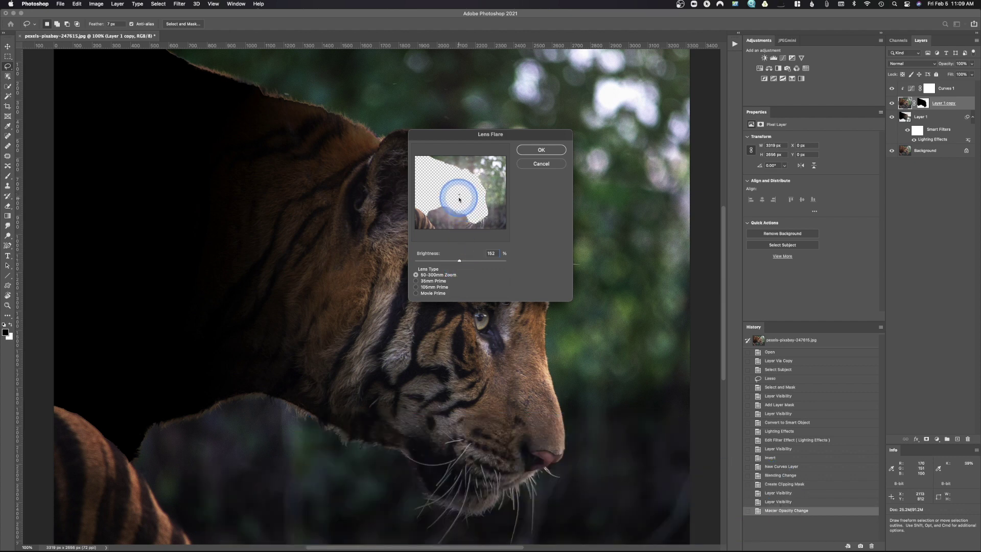
drag(459, 196, 465, 196)
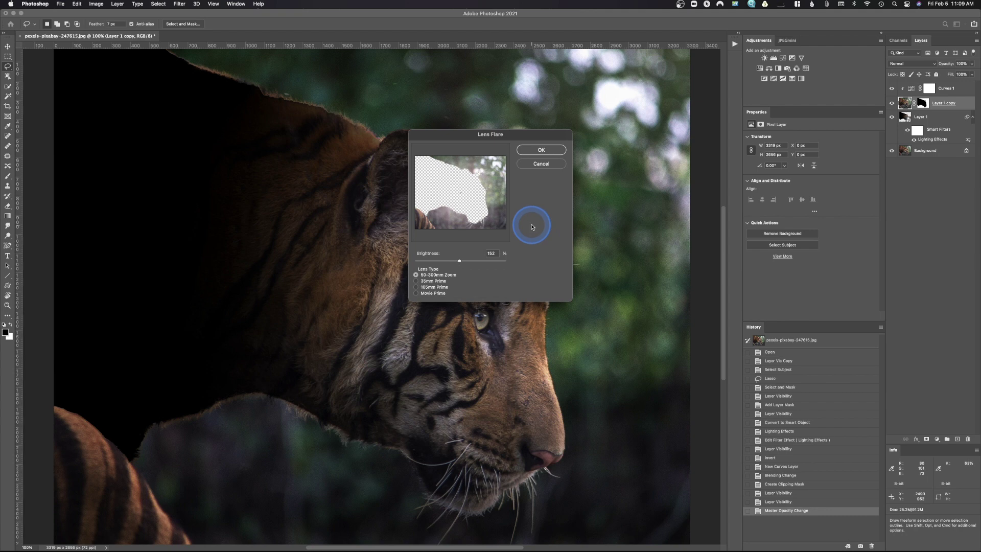
drag(460, 195, 467, 195)
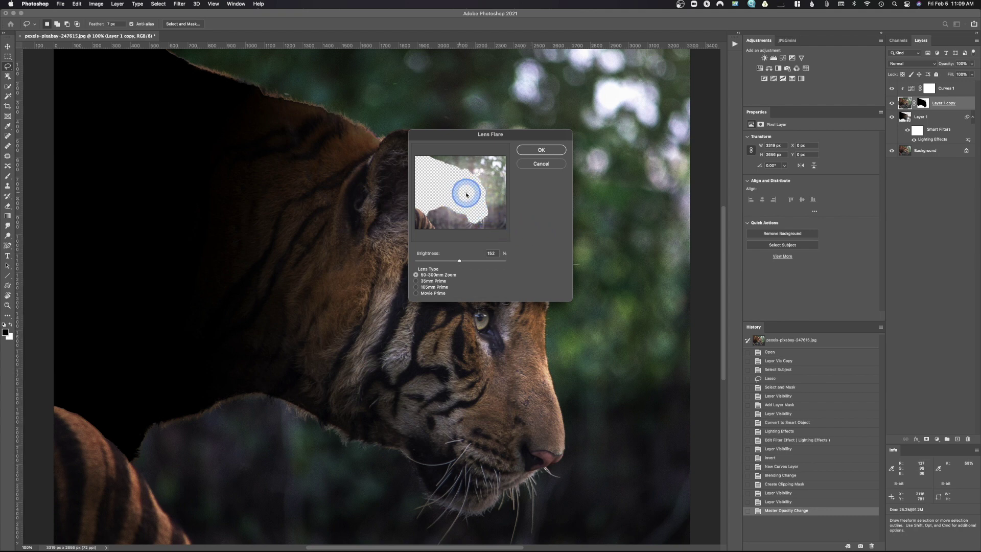
click(479, 202)
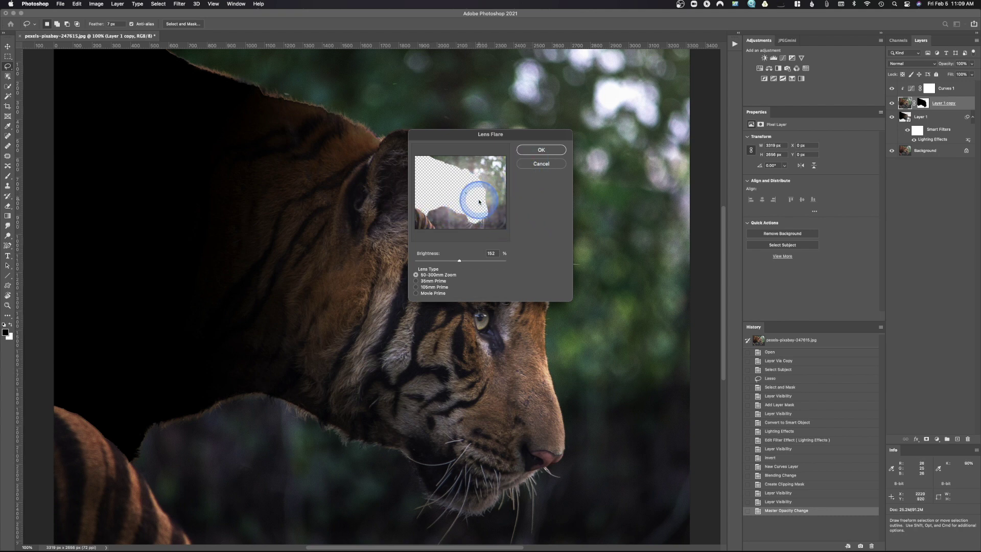
click(540, 150)
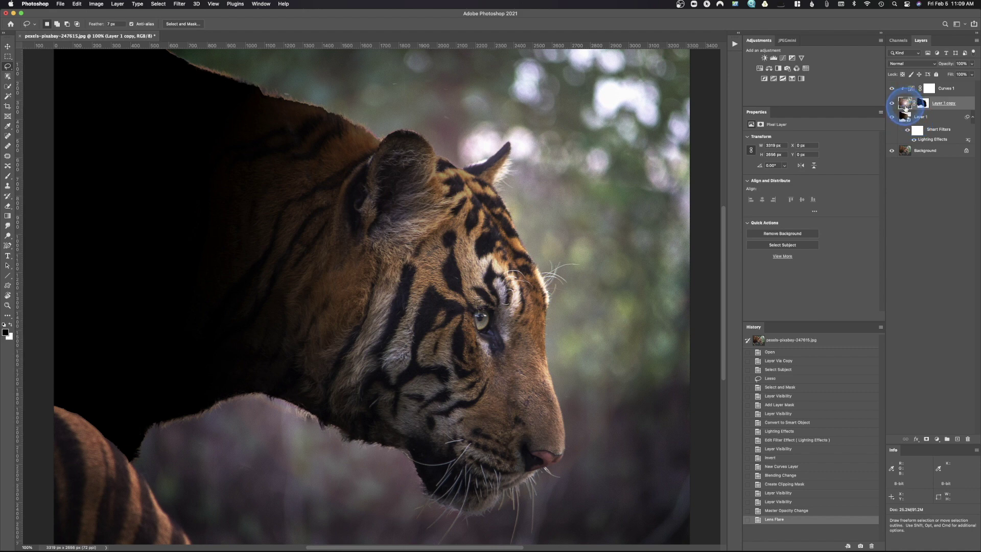
- Undo the lens flare and convert Layer 1 copy to a Smart Object
click(953, 103)
key(super+z)
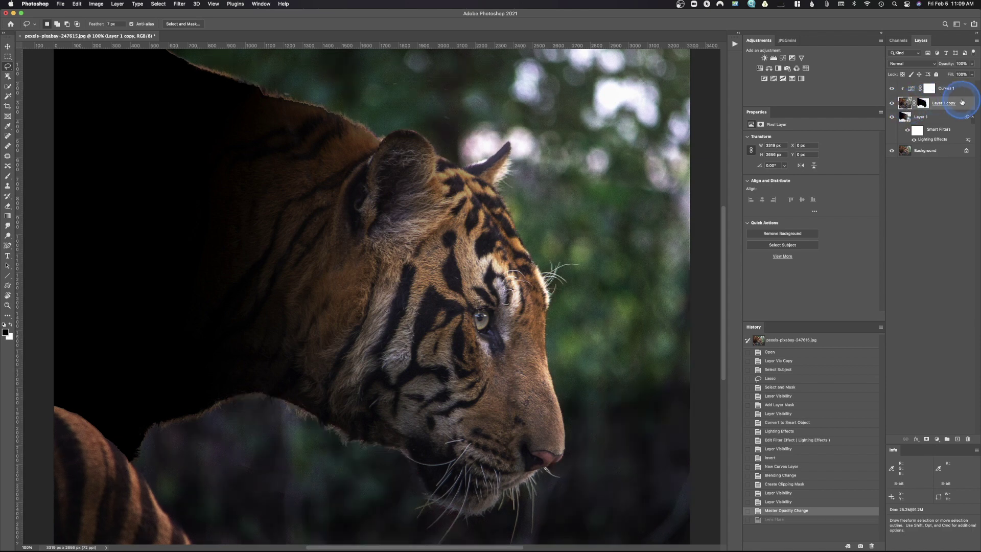
right_click(965, 104)
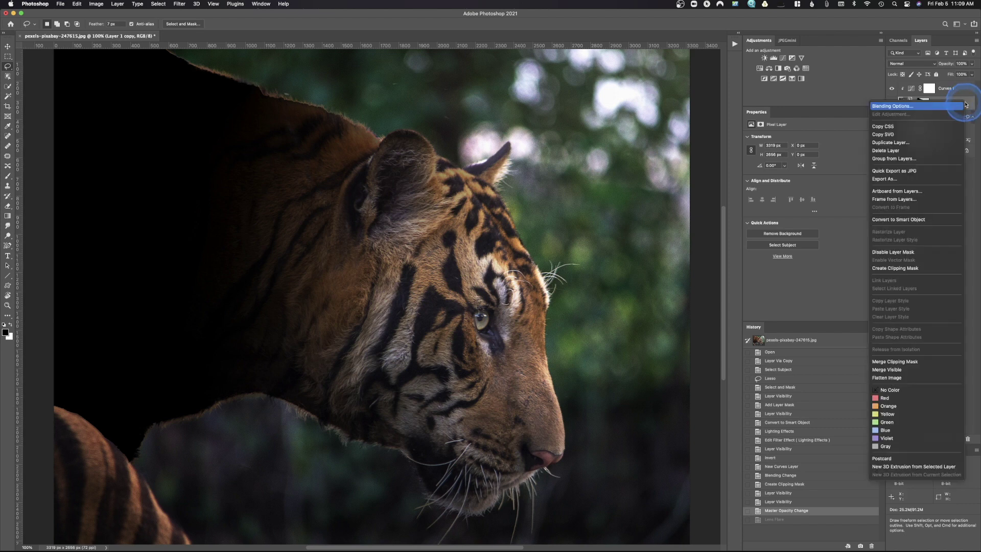
click(936, 221)
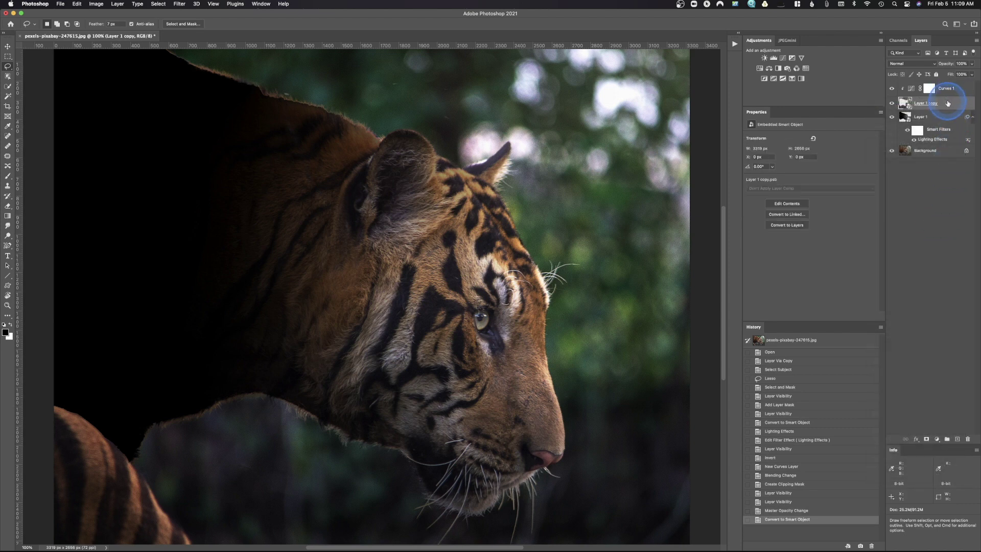
- Reapply Lens Flare to Layer 1 copy as a smart filter, keeping 50-300mm Zoom and 152% brightness
click(179, 3)
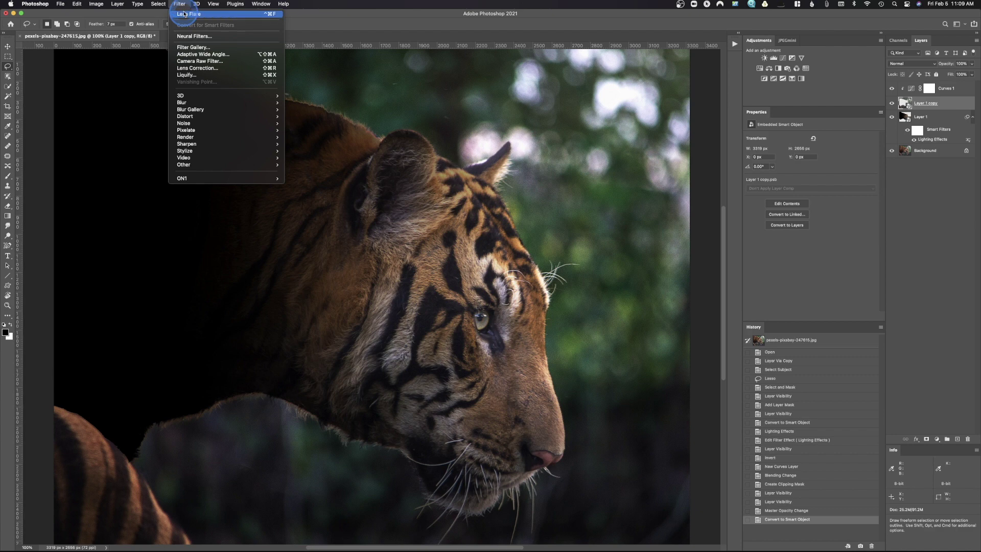
click(186, 15)
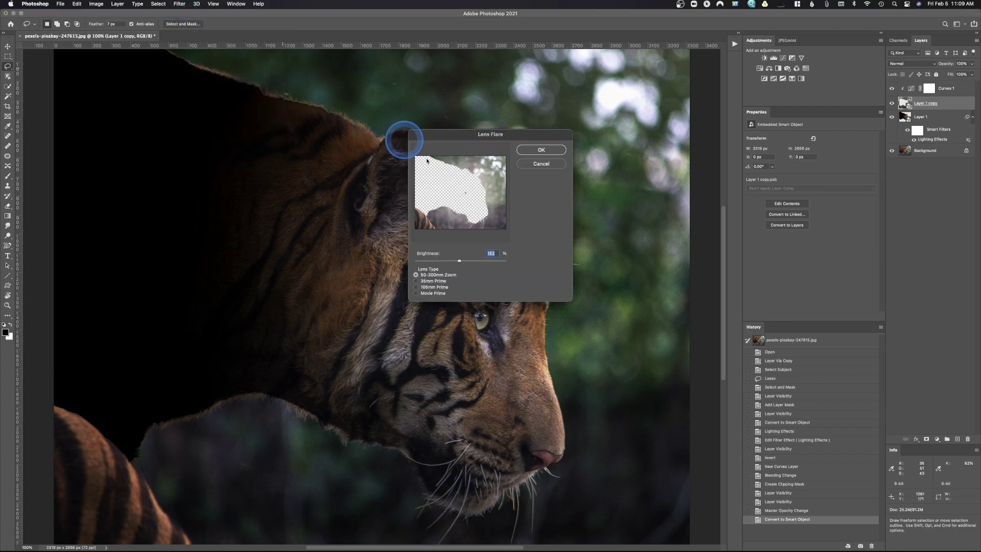
click(542, 150)
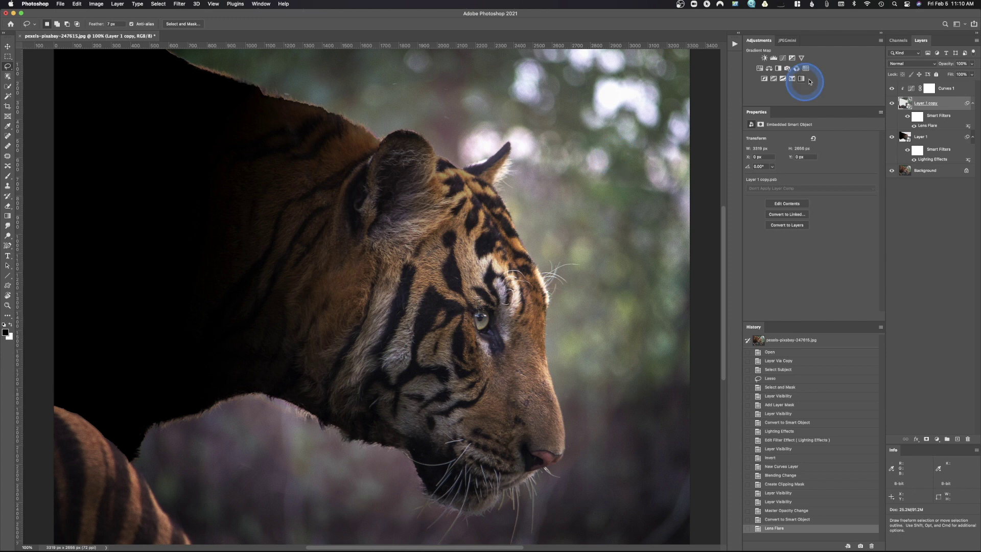
- Compare the background with and without Curves 1, and raise that adjustment layer's opacity to 100%
click(891, 89)
click(891, 89)
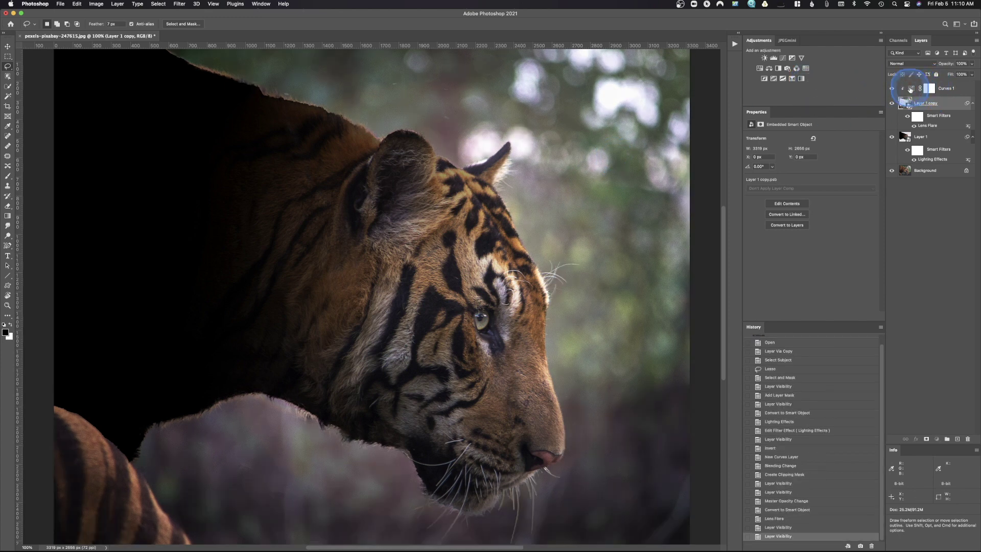
click(925, 88)
drag(942, 63, 974, 68)
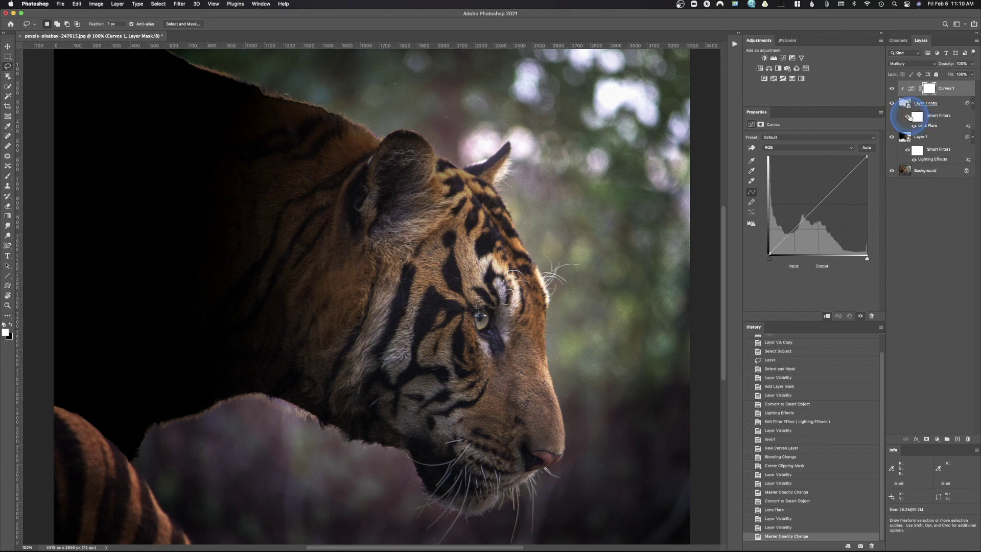
- Turn Layer 1 copy's smart filters off and back on to compare the background with and without the lens flare
click(908, 117)
click(908, 117)
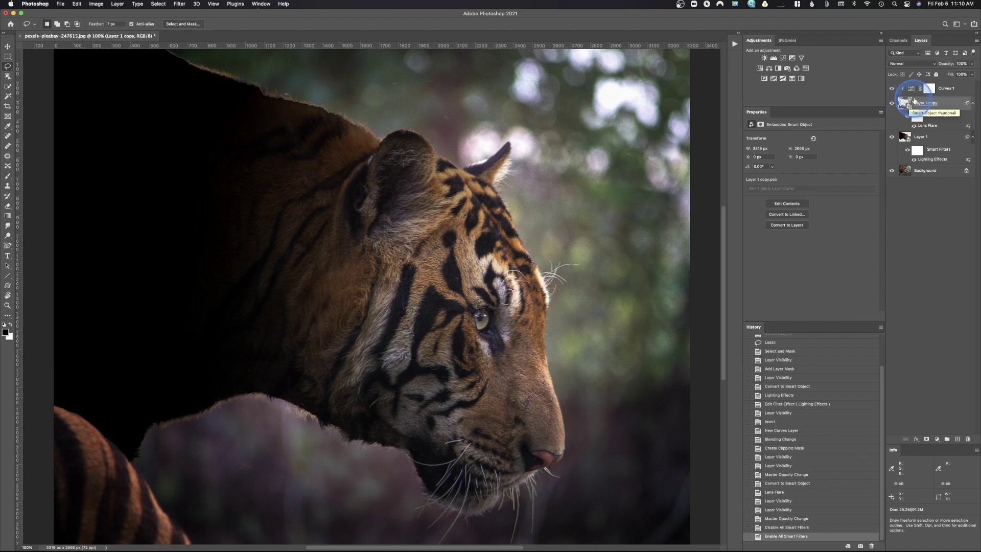
- Open the contents of the Layer 1 copy smart object and check them against the main tiger document
drag(903, 102, 921, 98)
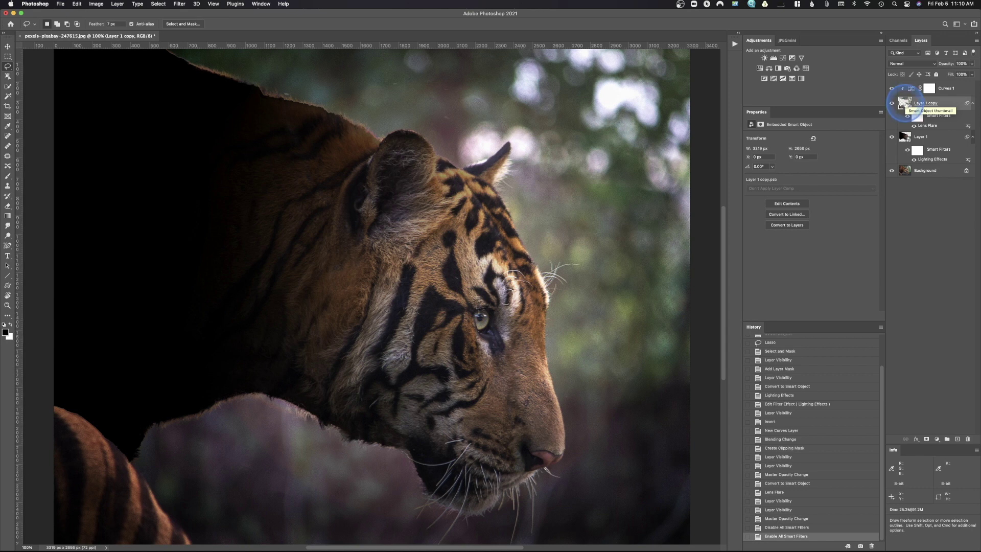
double_click(905, 102)
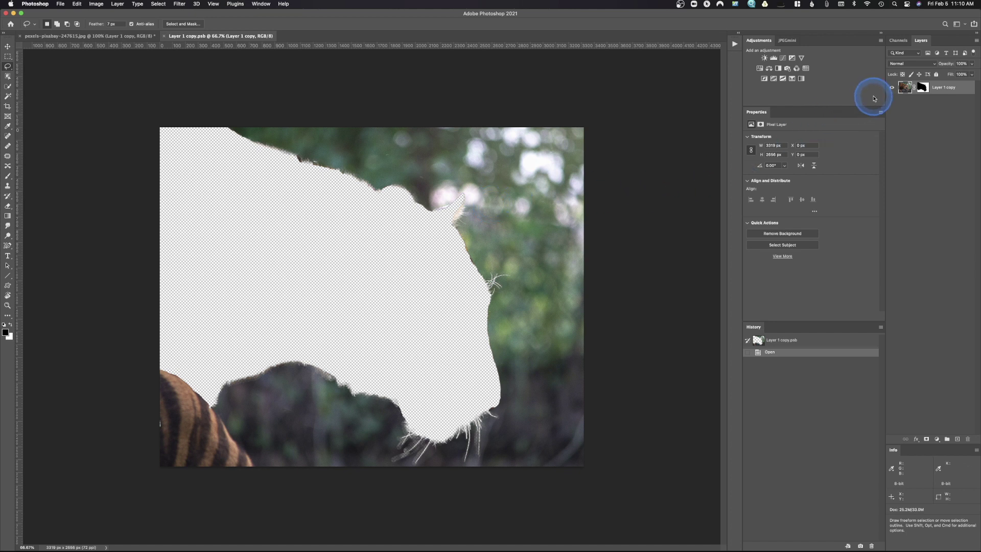
click(136, 36)
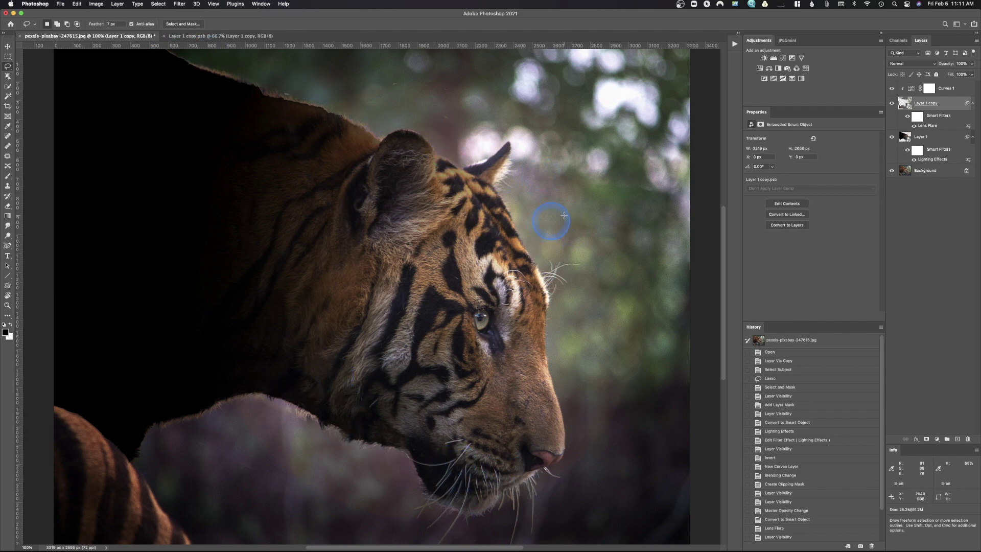
click(192, 37)
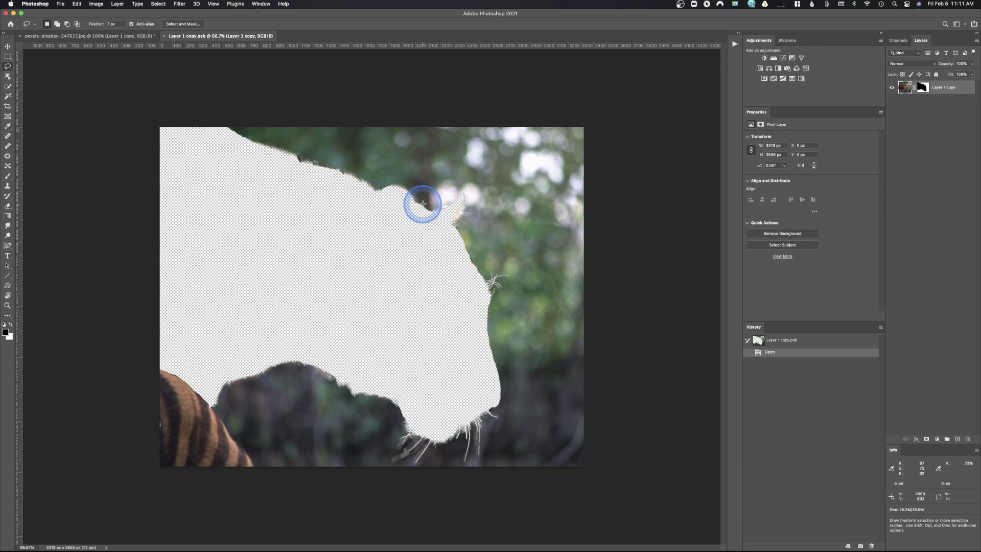
- Target the layer mask inside the smart object and ready the Brush tool with opacity at about 69%
click(922, 87)
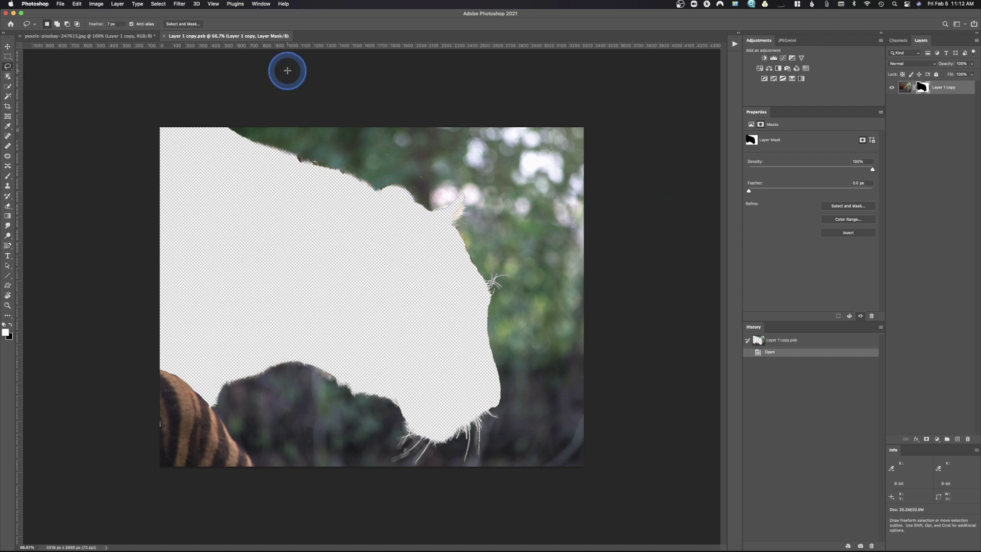
click(8, 176)
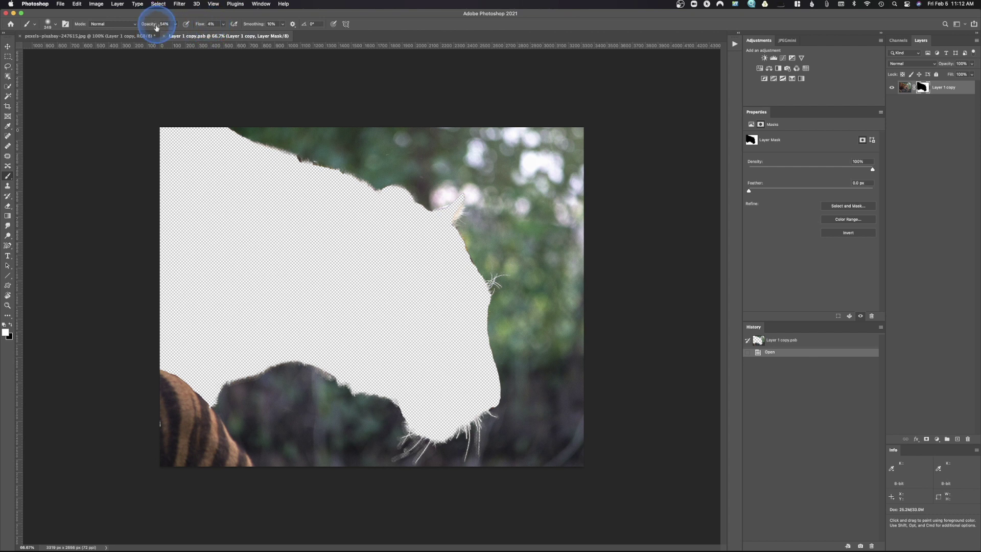
drag(153, 25, 164, 25)
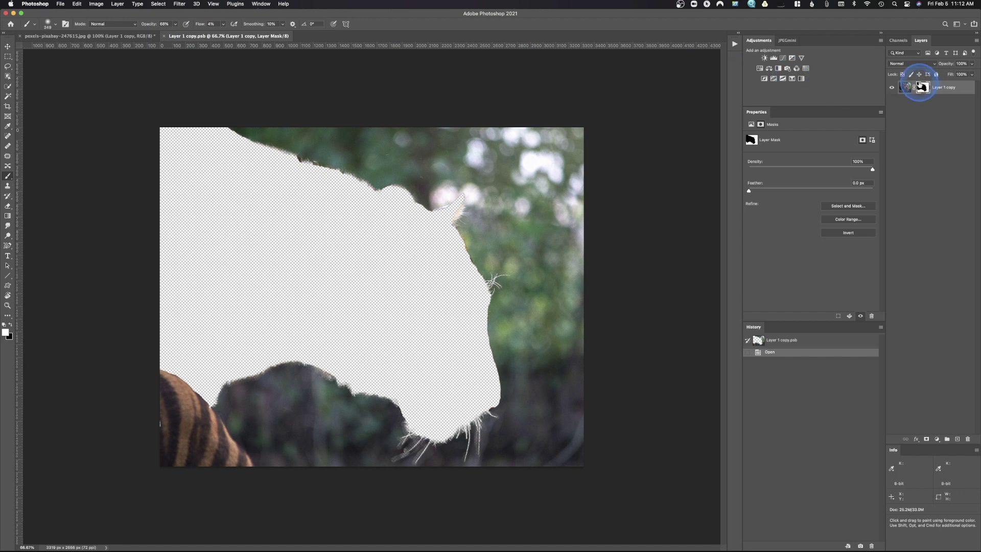
- Brush white onto the mask along the edge of the tiger's back, and undo the last stroke
click(261, 139)
mouse_move(261, 139)
mouse_down()
mouse_move(305, 159)
mouse_move(257, 124)
mouse_move(243, 128)
mouse_move(419, 187)
mouse_move(254, 129)
mouse_move(349, 178)
mouse_move(411, 187)
mouse_move(445, 223)
mouse_move(471, 213)
mouse_up()
mouse_move(485, 277)
mouse_down()
mouse_move(484, 399)
mouse_move(432, 453)
mouse_move(304, 346)
mouse_move(224, 397)
mouse_move(284, 372)
mouse_move(302, 351)
mouse_move(366, 406)
mouse_move(395, 381)
mouse_move(402, 423)
mouse_move(344, 405)
mouse_move(486, 311)
mouse_move(458, 321)
mouse_move(453, 194)
mouse_move(373, 186)
mouse_move(356, 172)
mouse_move(344, 206)
mouse_move(365, 153)
mouse_move(162, 212)
mouse_move(99, 65)
mouse_up()
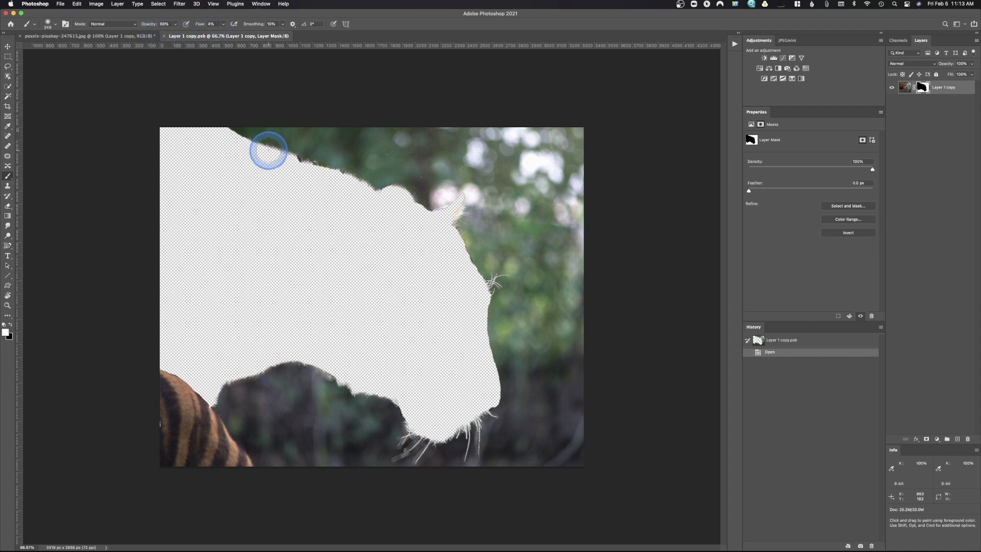
mouse_move(267, 146)
mouse_down()
mouse_move(387, 186)
mouse_move(234, 131)
mouse_move(261, 140)
mouse_up()
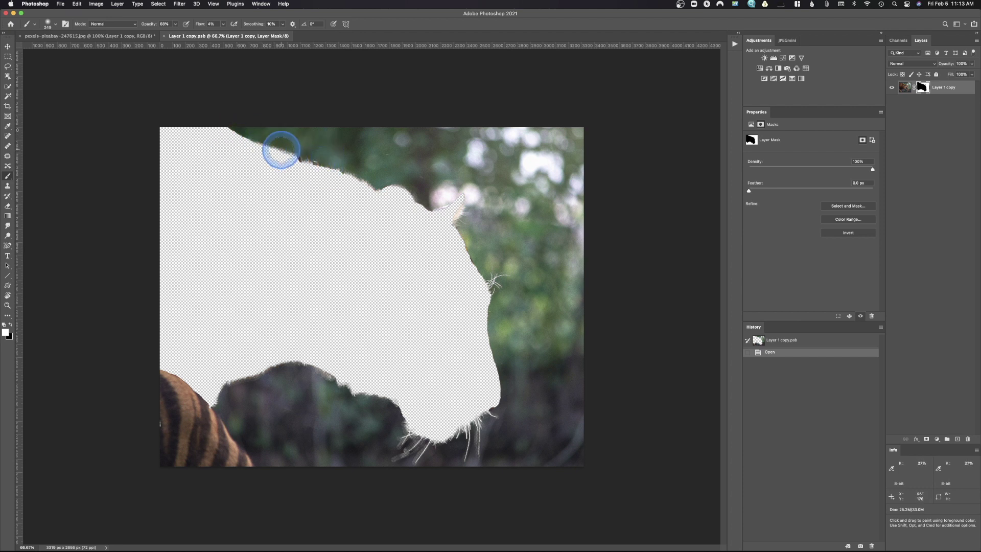
key(super+z)
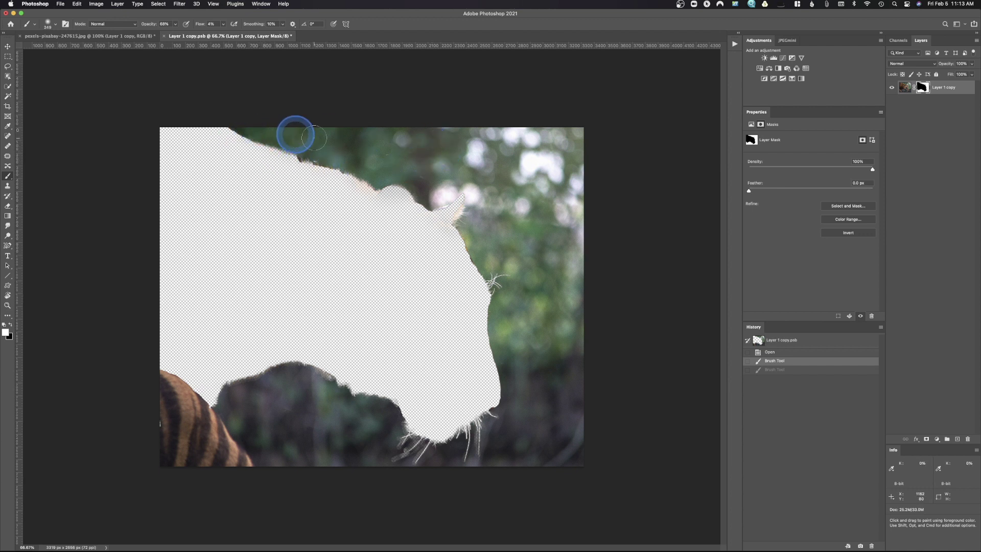
- Brush white softly onto the mask around the tiger's back, head, muzzle, chin and belly to blend the cutout edge
mouse_move(259, 142)
mouse_down()
mouse_move(231, 121)
mouse_move(239, 136)
mouse_move(279, 149)
mouse_move(225, 141)
mouse_move(328, 181)
mouse_move(358, 174)
mouse_move(353, 190)
mouse_move(389, 185)
mouse_move(435, 213)
mouse_move(462, 195)
mouse_move(458, 247)
mouse_move(476, 236)
mouse_move(472, 253)
mouse_move(455, 236)
mouse_move(499, 304)
mouse_move(502, 294)
mouse_move(472, 314)
mouse_move(497, 312)
mouse_move(468, 258)
mouse_move(493, 332)
mouse_up()
mouse_move(486, 367)
mouse_down()
mouse_move(486, 310)
mouse_move(501, 404)
mouse_move(484, 416)
mouse_move(501, 424)
mouse_move(460, 438)
mouse_move(492, 421)
mouse_move(470, 413)
mouse_move(484, 419)
mouse_move(455, 432)
mouse_move(477, 436)
mouse_move(431, 435)
mouse_move(382, 385)
mouse_move(419, 430)
mouse_move(360, 384)
mouse_move(386, 383)
mouse_move(350, 384)
mouse_move(271, 360)
mouse_move(198, 400)
mouse_move(220, 394)
mouse_up()
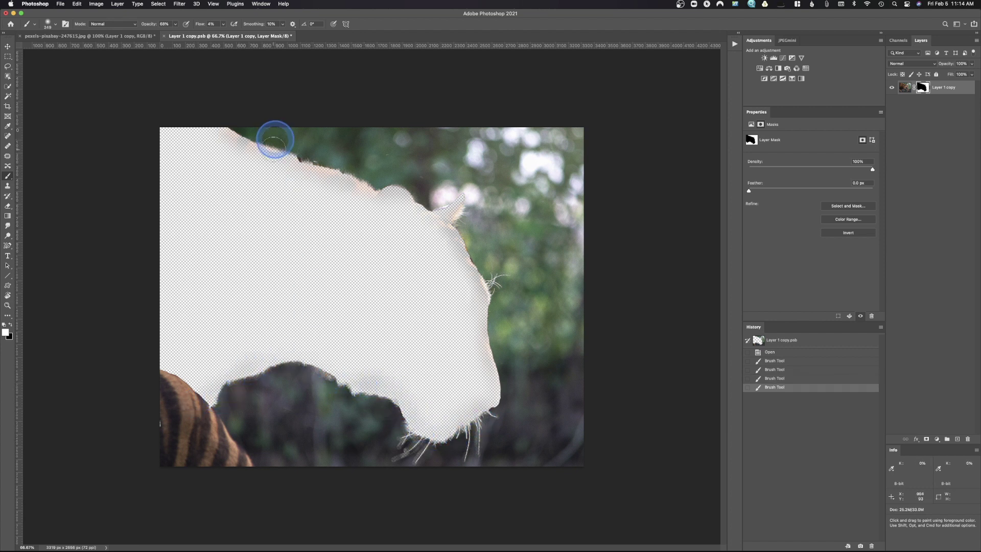
mouse_move(404, 190)
mouse_down()
mouse_move(365, 193)
mouse_move(392, 188)
mouse_move(434, 213)
mouse_move(466, 196)
mouse_move(419, 218)
mouse_move(403, 216)
mouse_move(401, 203)
mouse_move(461, 233)
mouse_move(431, 224)
mouse_move(469, 263)
mouse_up()
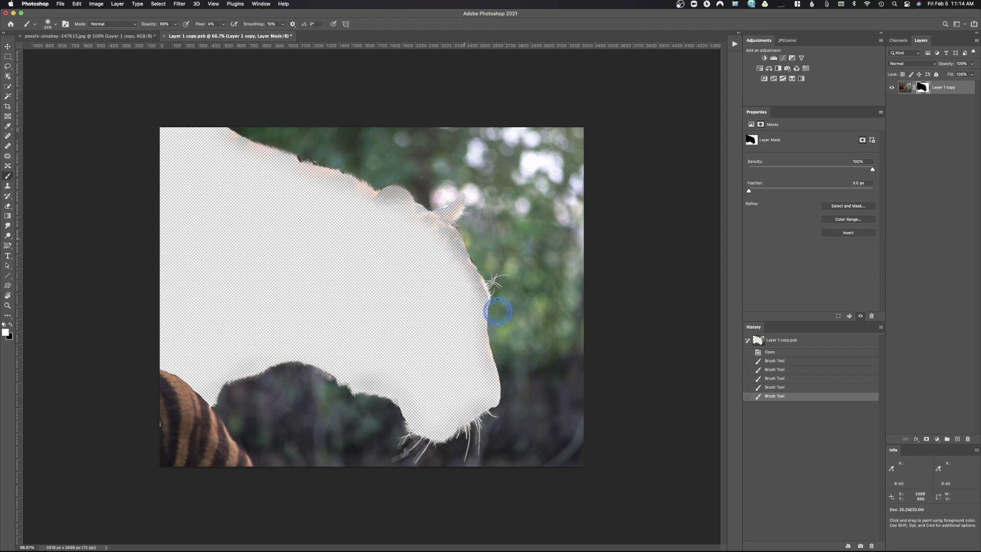
click(480, 295)
mouse_move(486, 358)
mouse_down()
mouse_move(486, 412)
mouse_move(418, 449)
mouse_move(385, 407)
mouse_move(415, 429)
mouse_up()
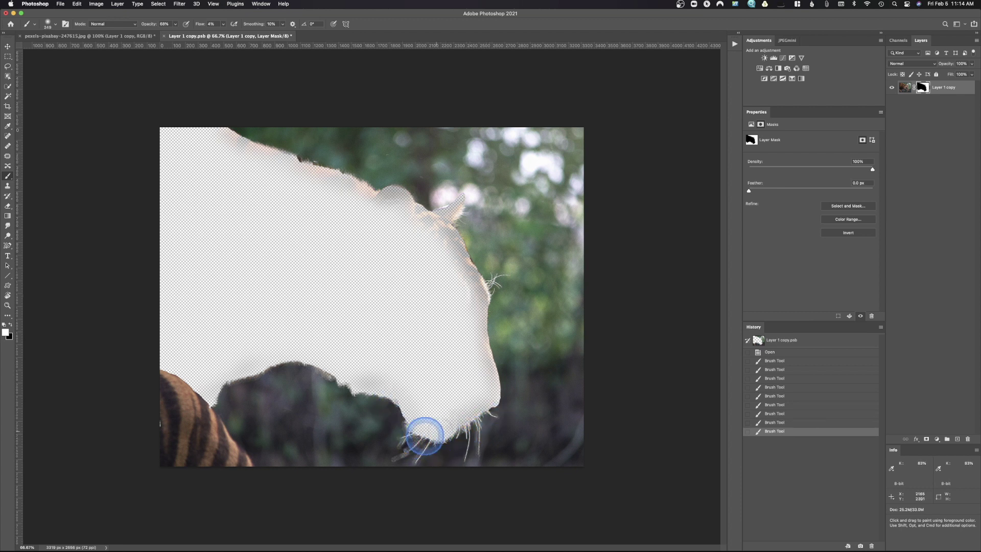
- Finish softening the mask with white strokes around the chin, muzzle, back and face edges, and save the smart object
drag(476, 420, 424, 433)
drag(514, 389, 506, 399)
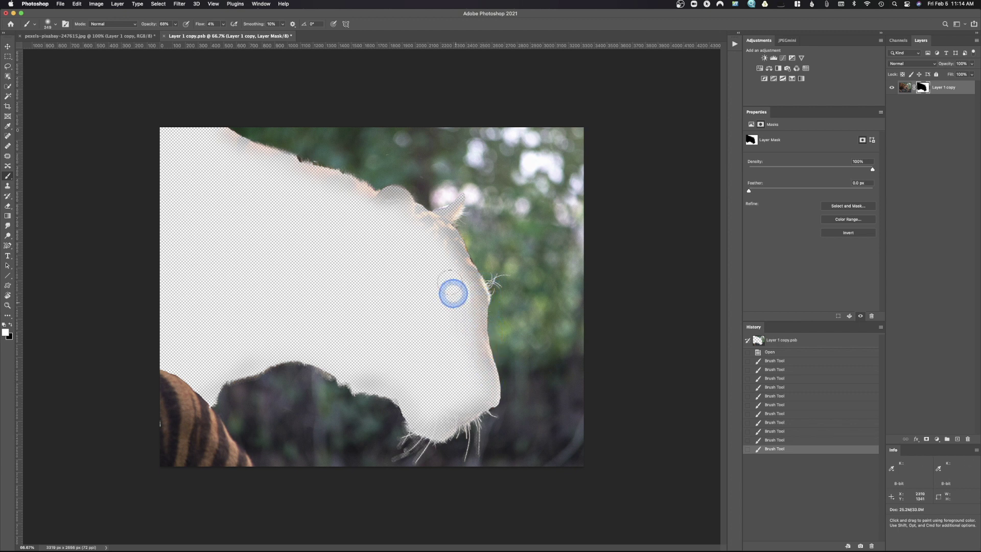
drag(387, 212, 280, 164)
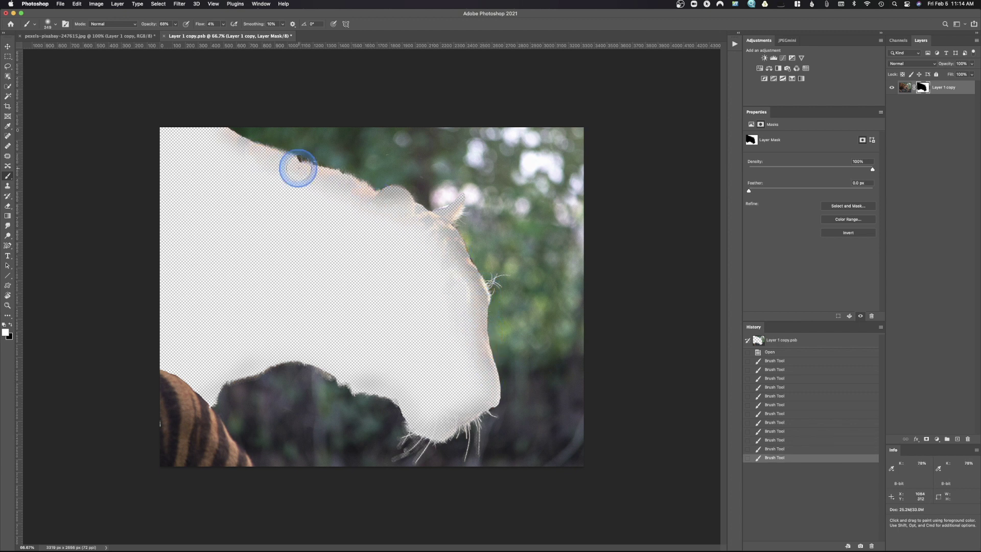
mouse_move(481, 259)
mouse_down()
mouse_move(409, 219)
mouse_move(409, 248)
mouse_move(455, 289)
mouse_move(503, 438)
mouse_move(475, 350)
mouse_up()
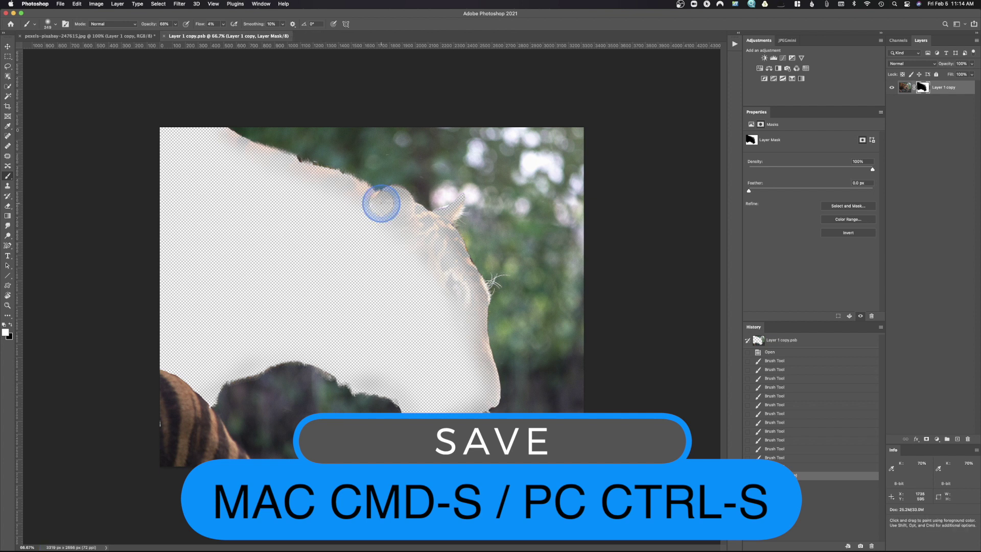
- Return to the main tiger document and compare the image before and after the smart object update
click(123, 37)
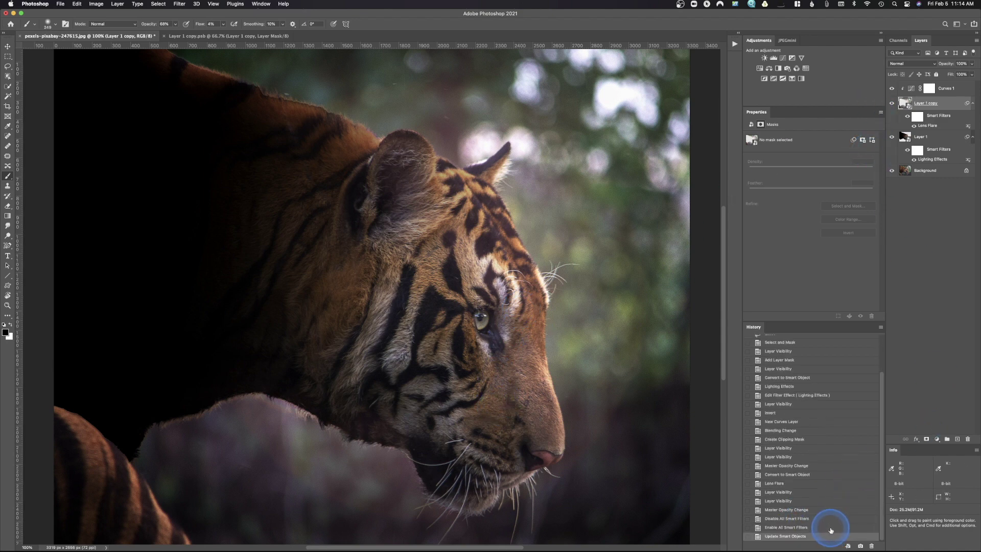
click(831, 529)
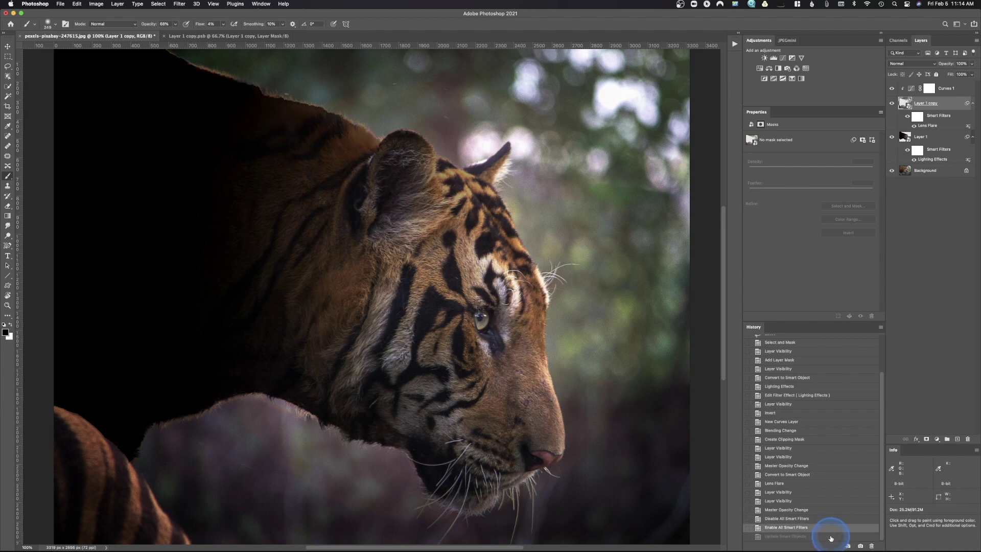
click(830, 536)
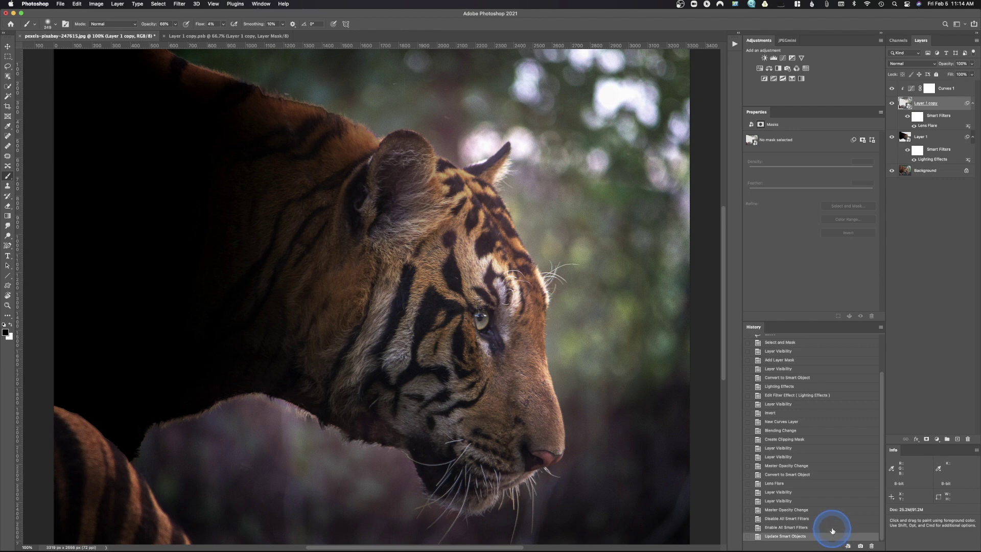
click(832, 530)
click(835, 537)
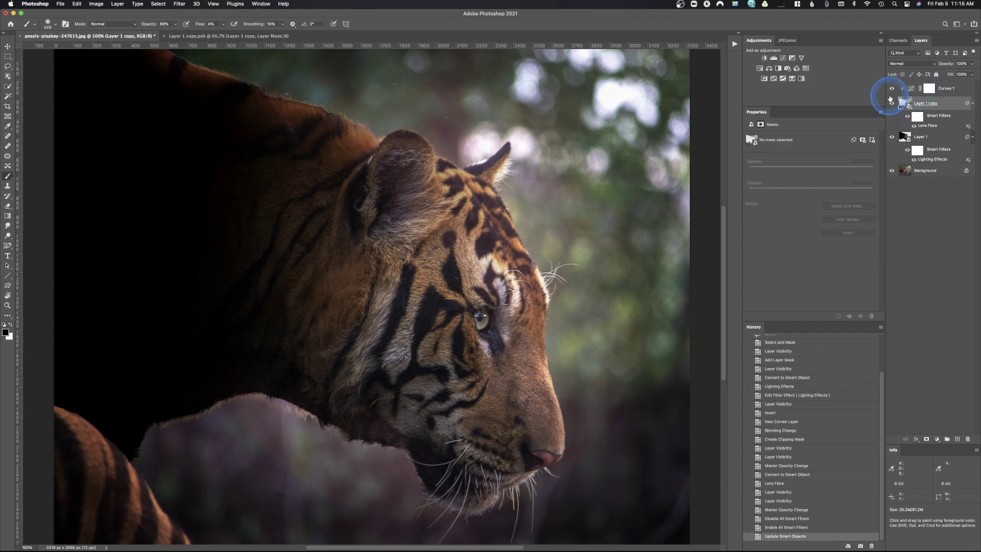
- Add a Color Lookup adjustment layer above Curves 1 and apply the Soft_Warming.look 3D LUT
click(906, 91)
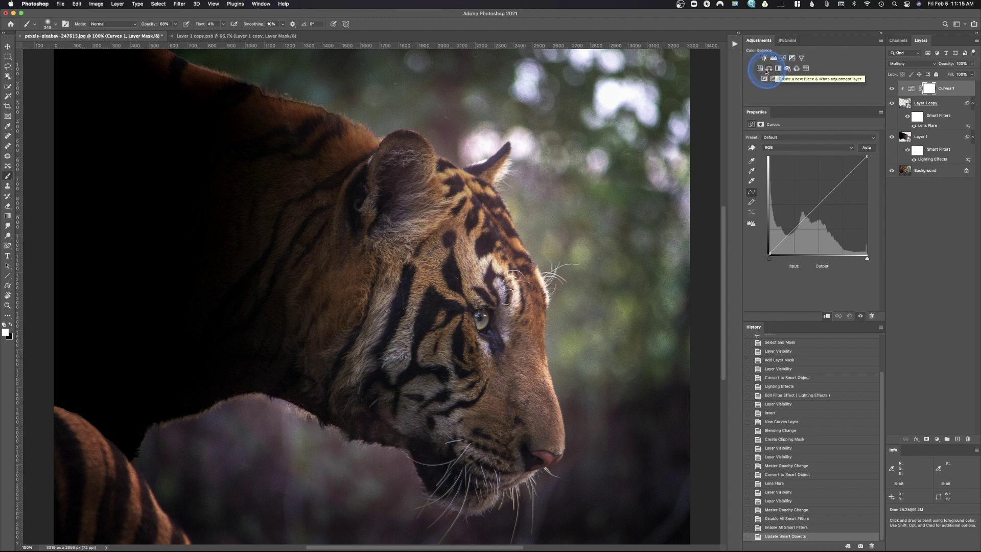
click(805, 68)
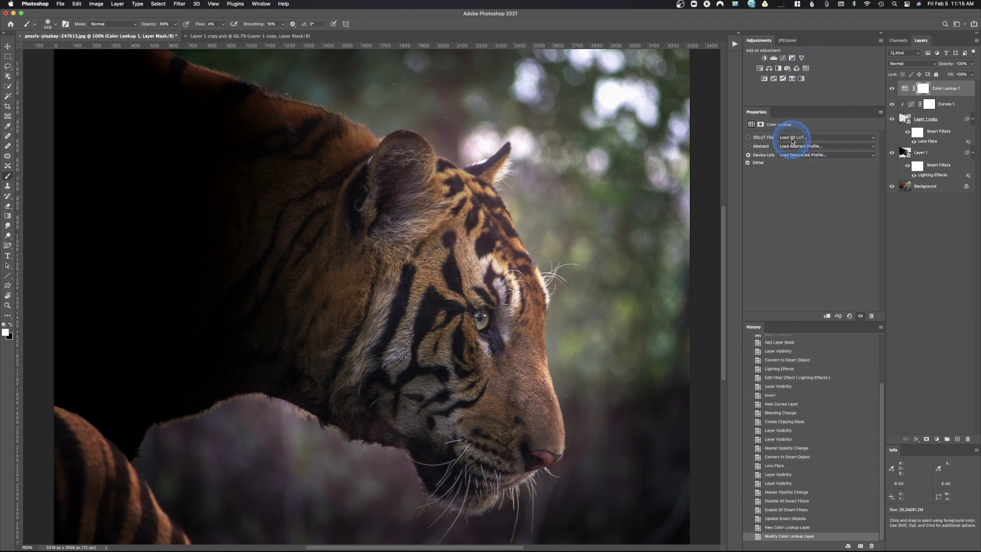
click(802, 138)
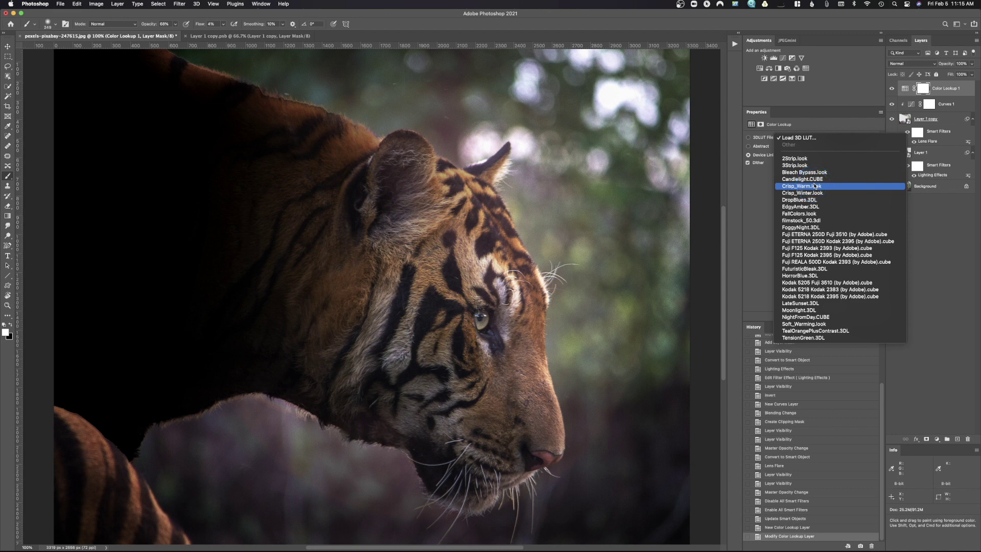
click(824, 323)
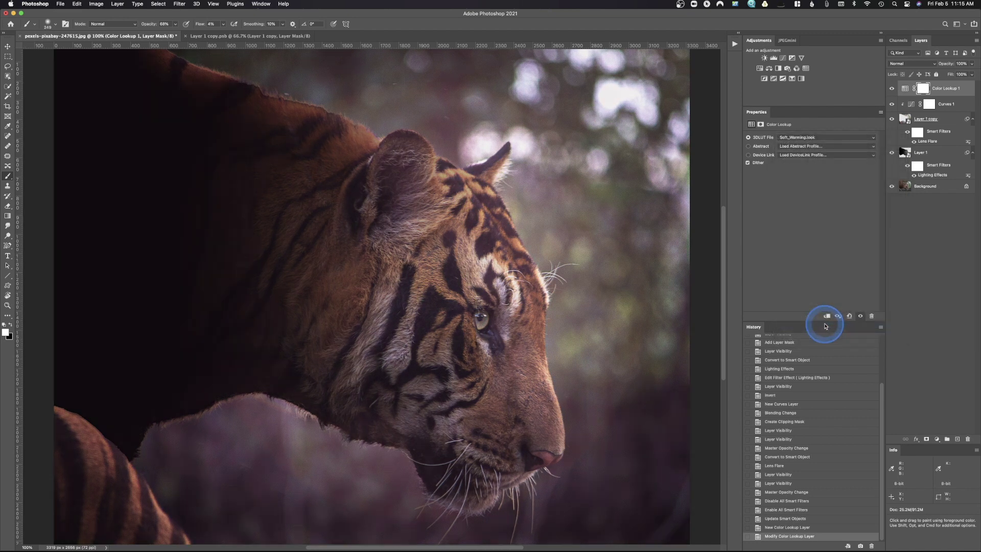
- Try the TealOrangePlusContrast.3DL and Crisp_Warm.look LUTs on the Color Lookup layer, and settle on FallColors.look
click(813, 138)
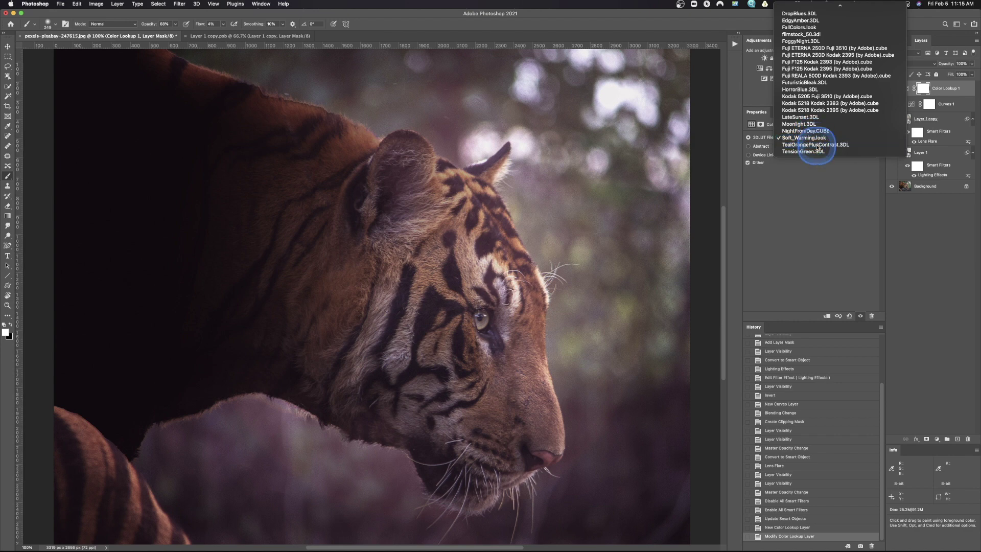
click(817, 145)
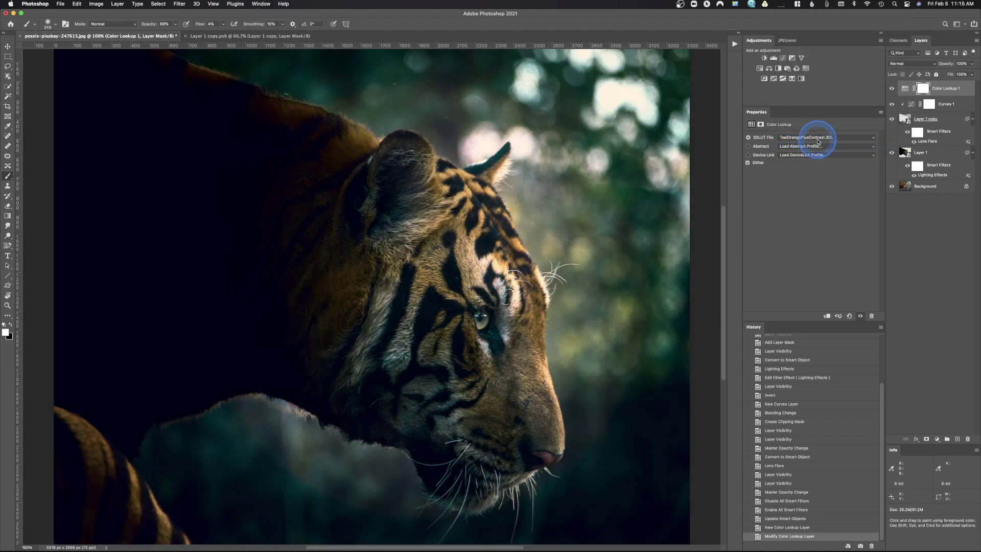
click(815, 138)
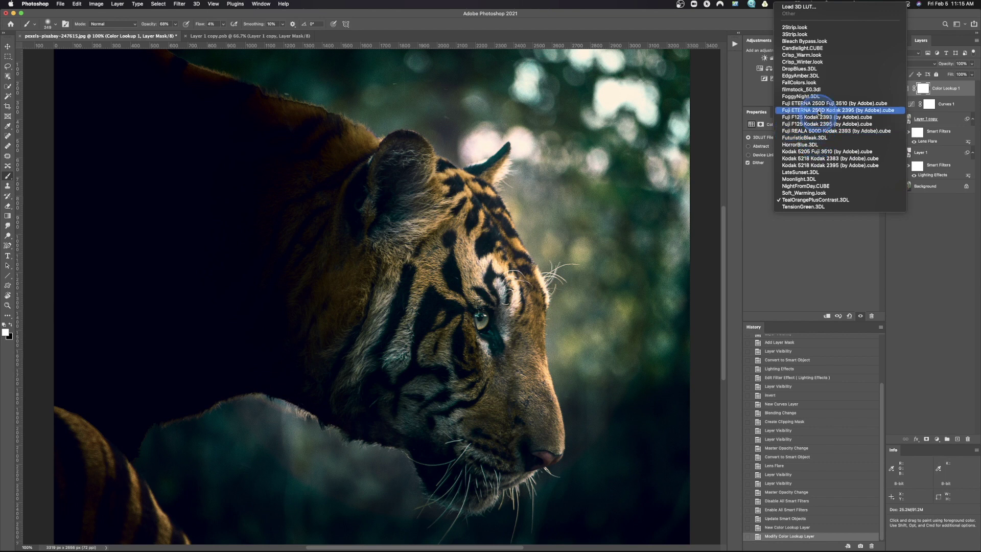
click(824, 55)
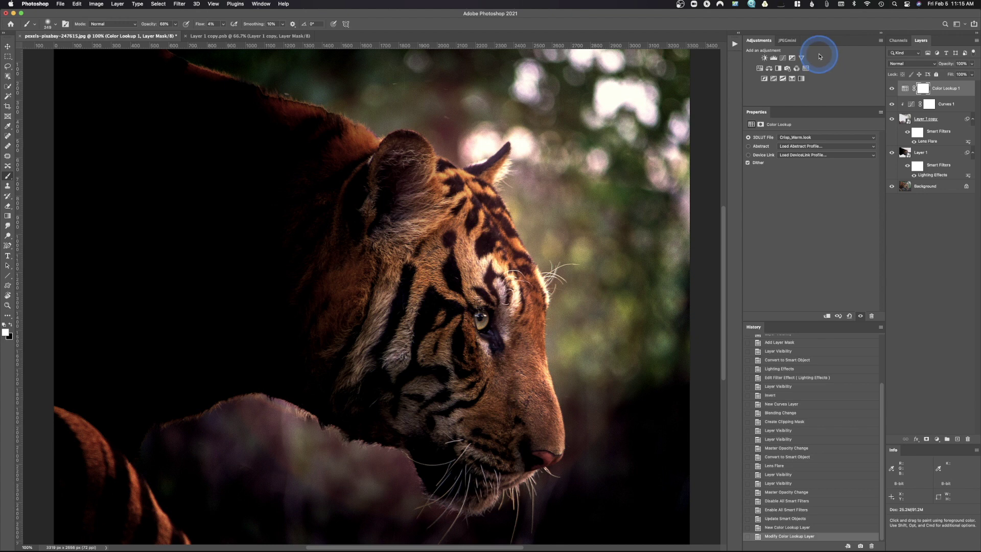
click(812, 138)
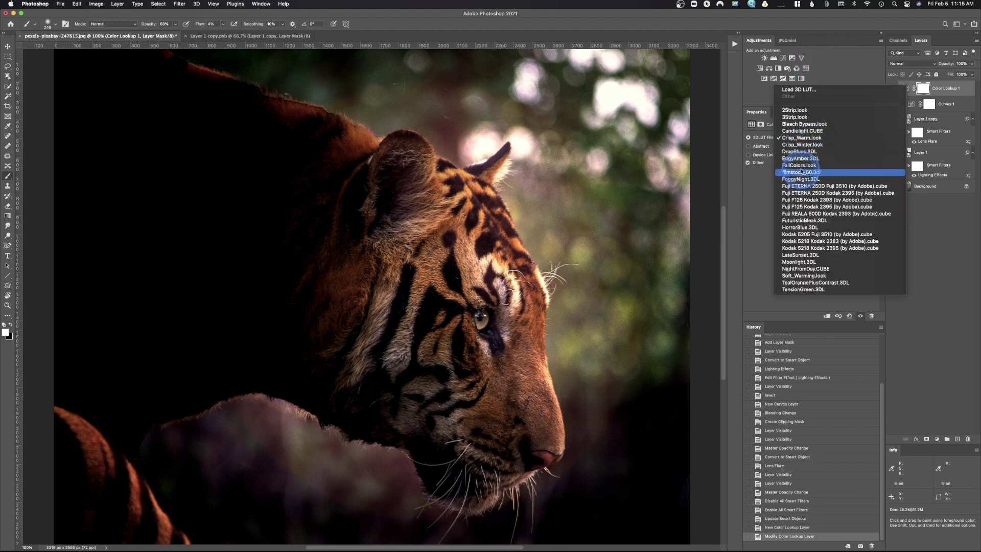
click(801, 165)
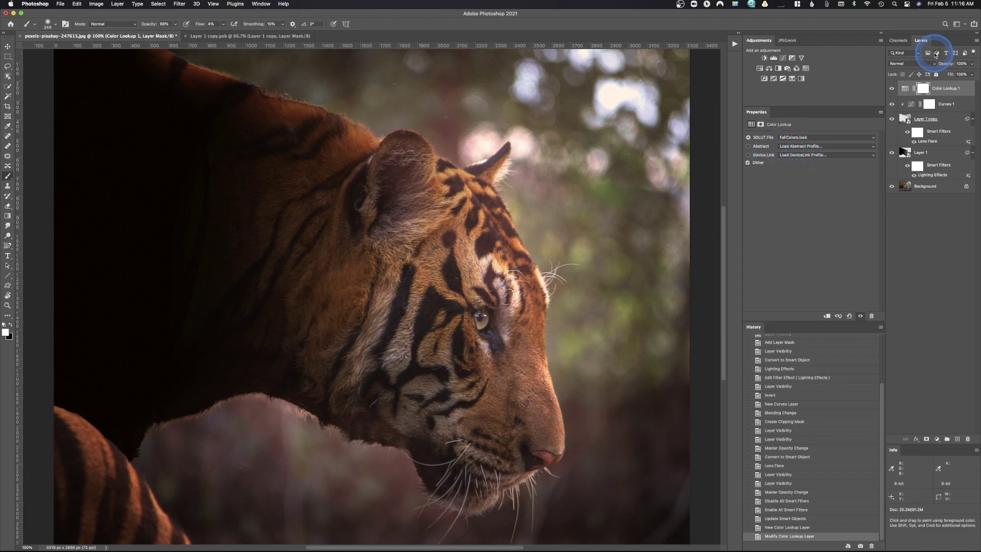
- Add a Hue/Saturation adjustment layer above the Color Lookup, try Colorize and turn it off, and set the master hue to +9
click(760, 69)
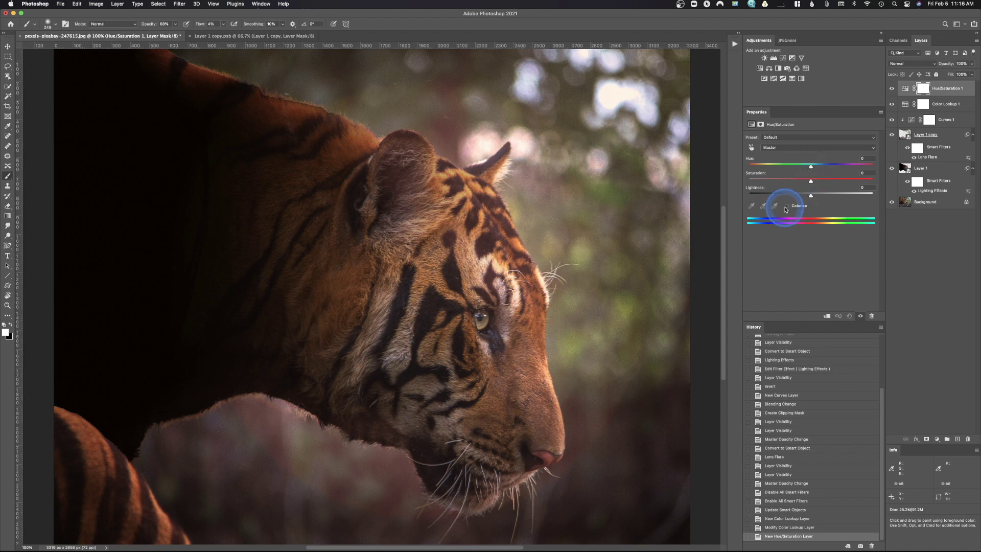
click(788, 206)
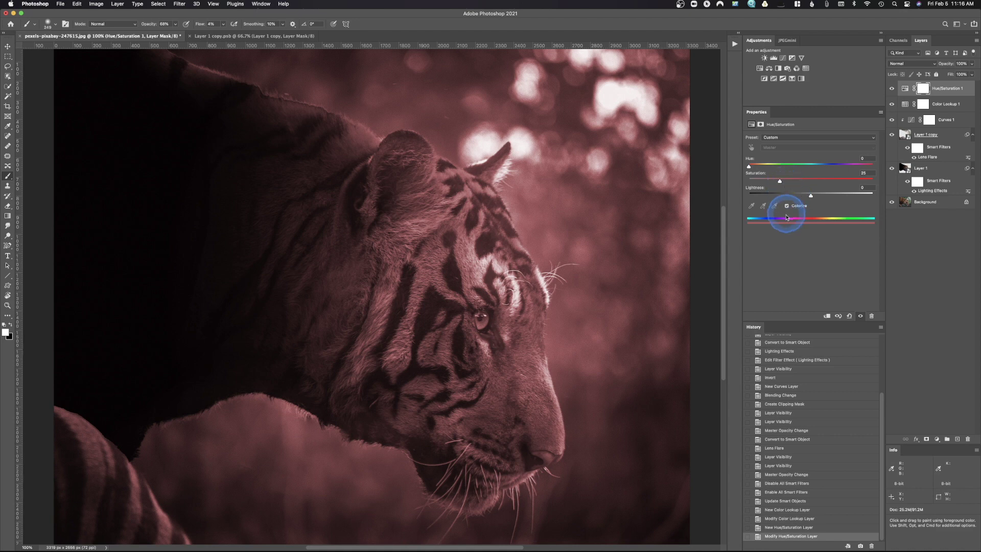
click(787, 206)
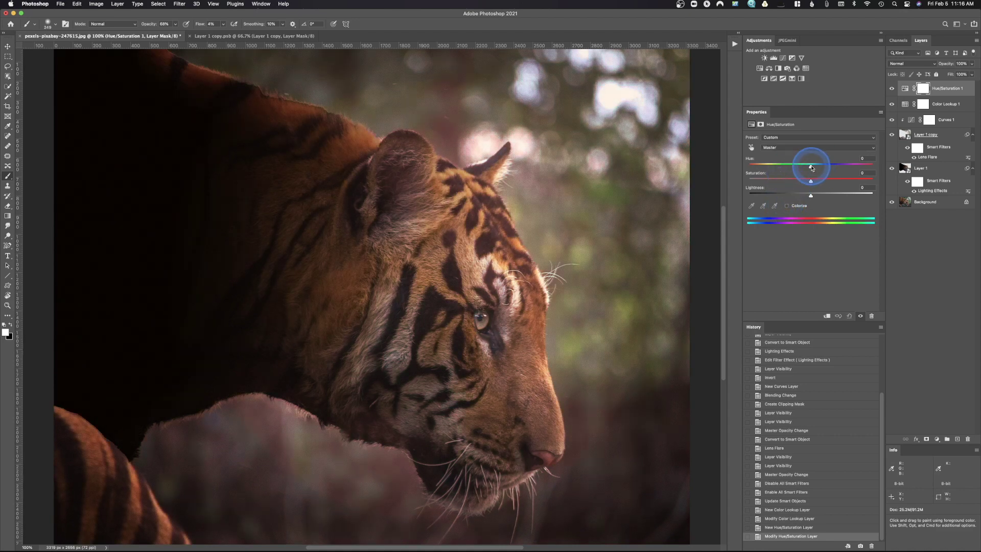
mouse_move(811, 167)
mouse_down()
mouse_move(795, 167)
mouse_move(819, 168)
mouse_up()
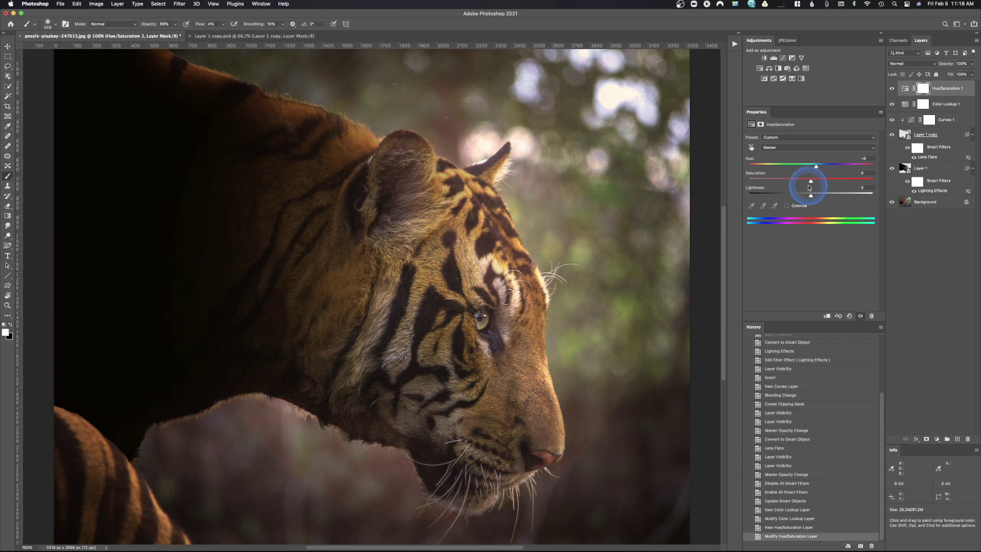
- Set the hue of the Yellows range to -10 in the Hue/Saturation adjustment
click(799, 147)
click(799, 151)
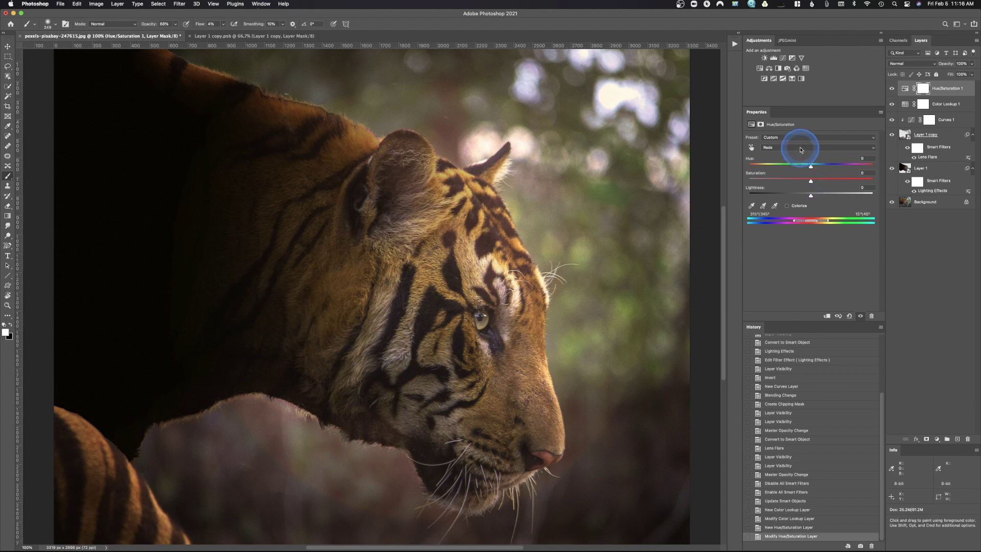
click(800, 148)
click(802, 153)
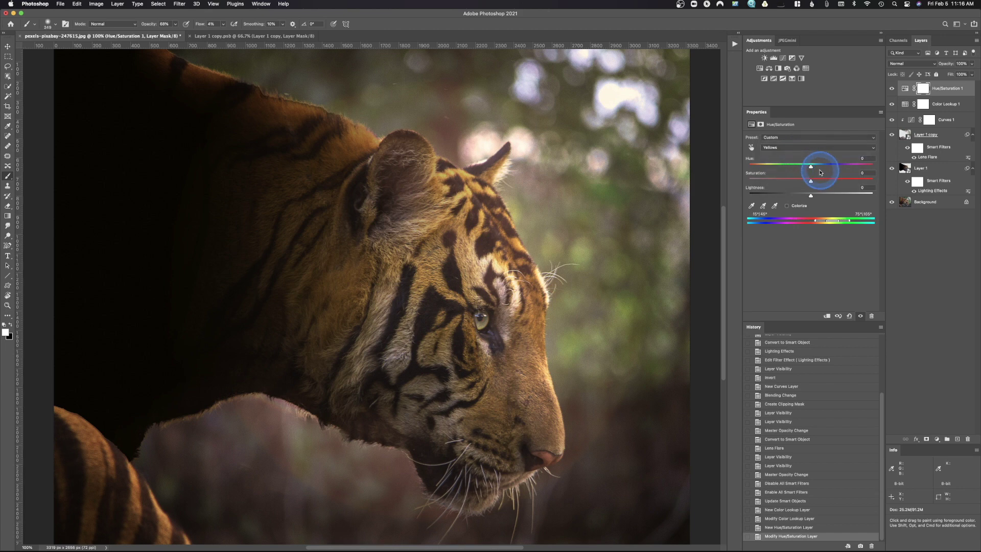
mouse_move(811, 166)
mouse_down()
mouse_move(849, 162)
mouse_move(780, 173)
mouse_move(812, 174)
mouse_up()
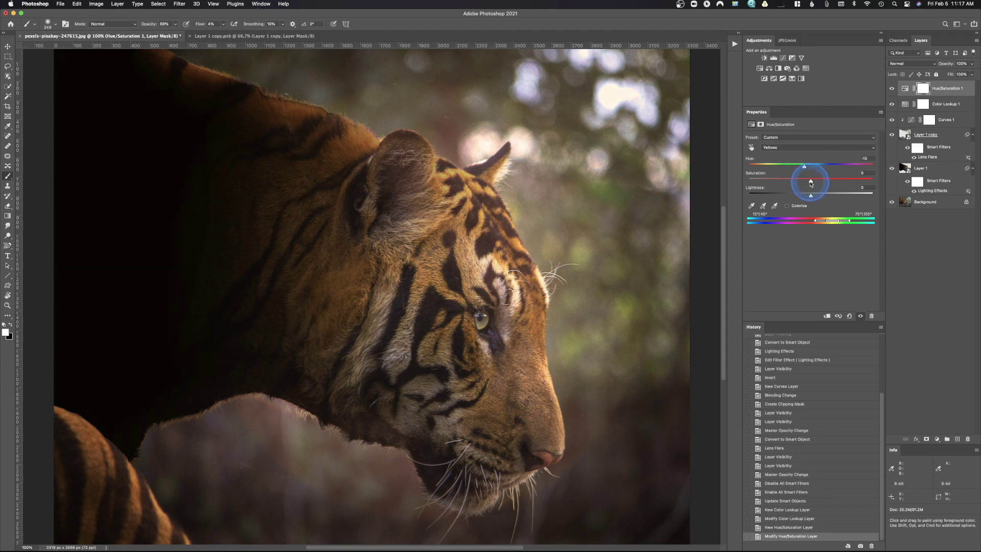
- Switch the Hue/Saturation adjustment back to the Master range and set its saturation to +2
click(791, 150)
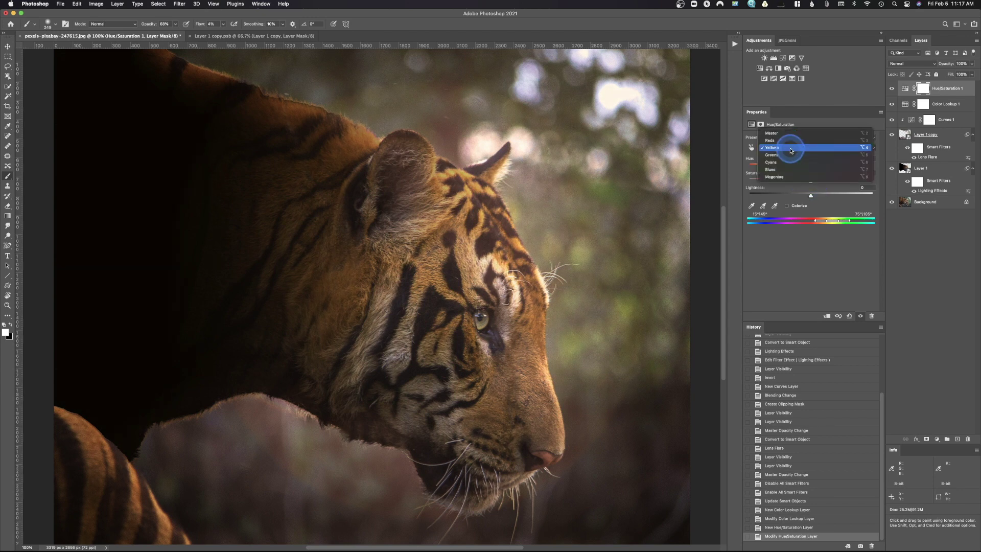
click(791, 133)
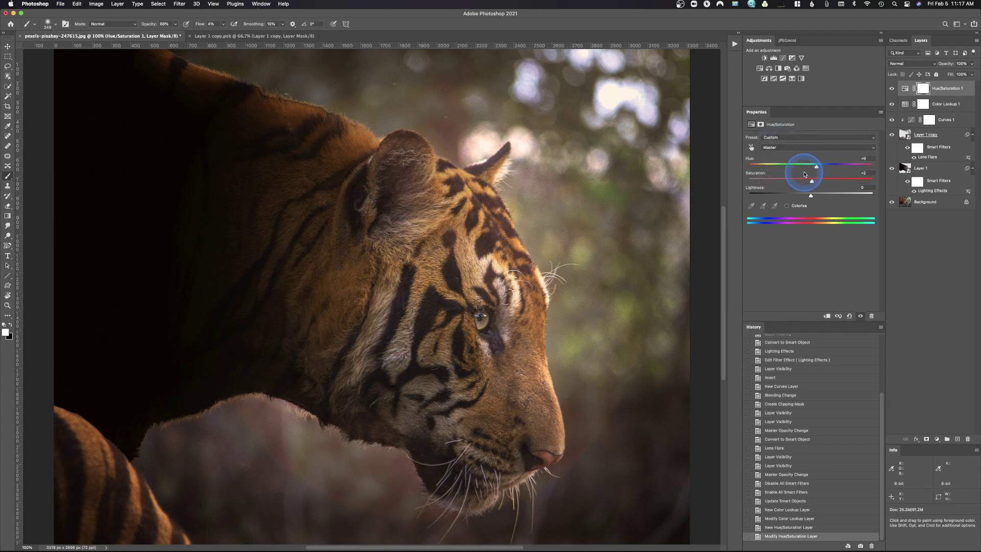
drag(811, 183, 817, 183)
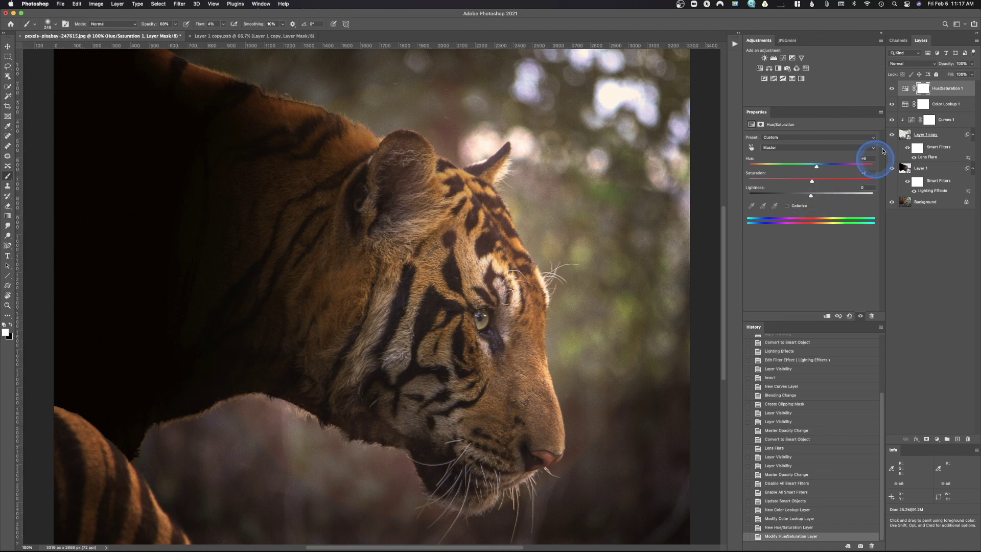
- Compare the image with the Hue/Saturation layer and Layer 1 each hidden and shown, viewing the whole picture
click(891, 90)
click(892, 91)
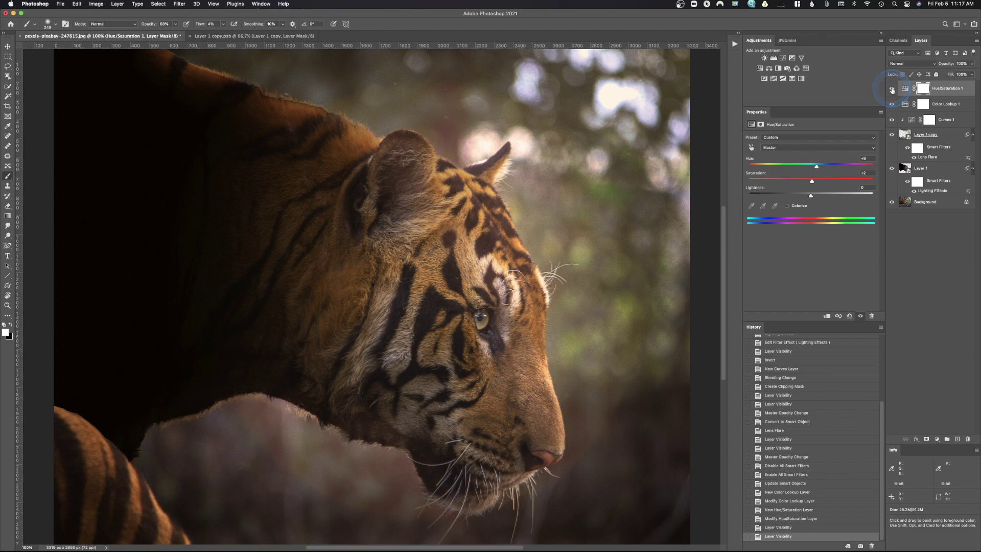
key(super+minus)
key(super+minus)
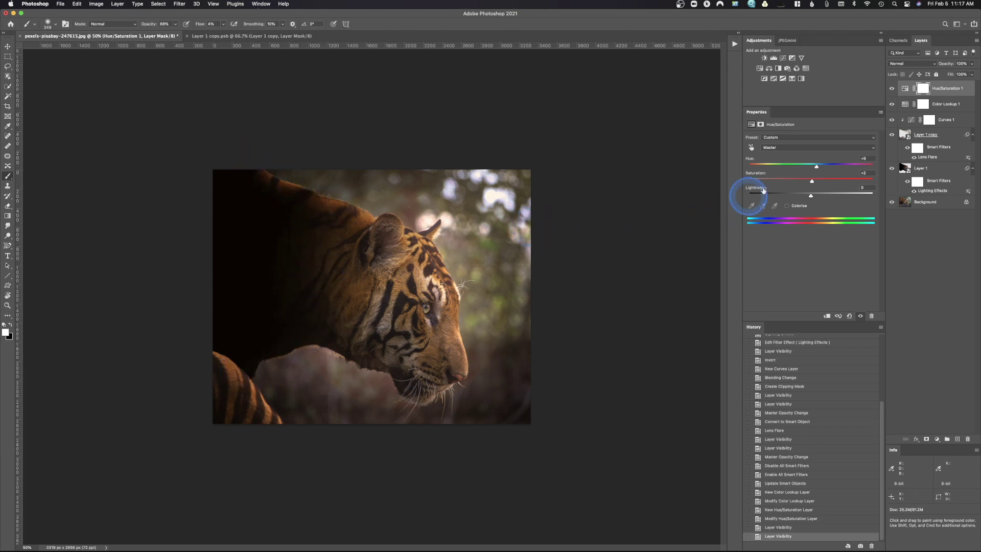
click(892, 169)
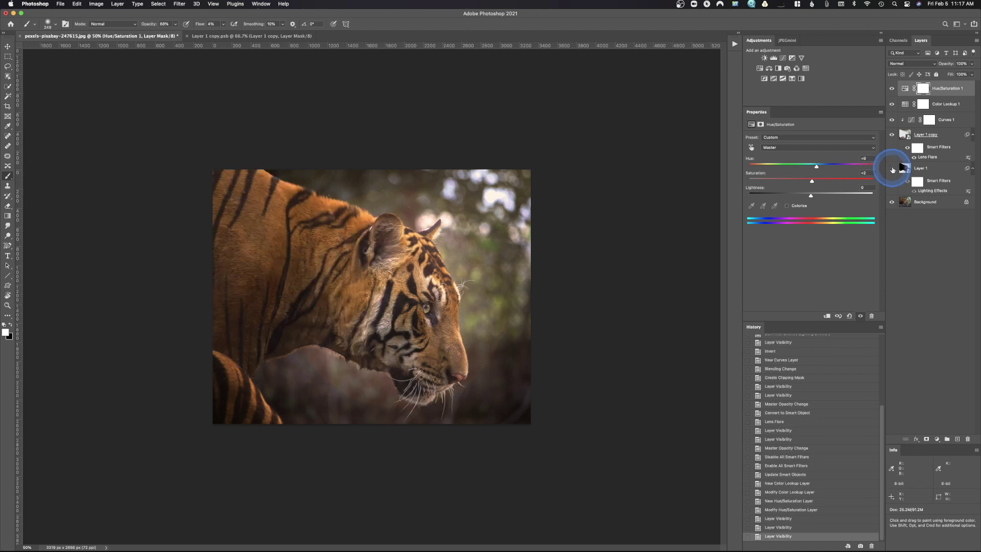
click(892, 169)
- Open the contents of the Layer 1 smart object and target its layer mask
click(904, 168)
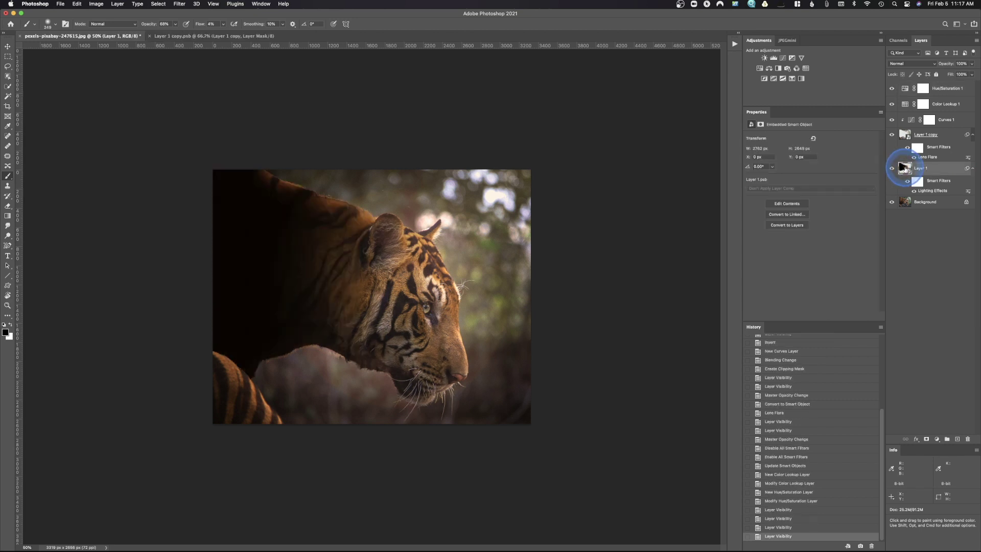
double_click(904, 168)
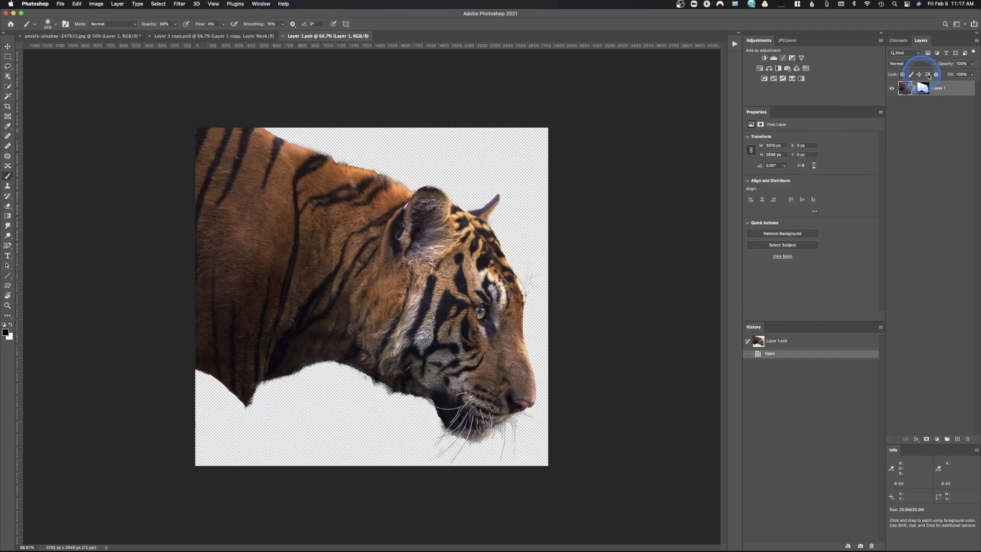
click(922, 88)
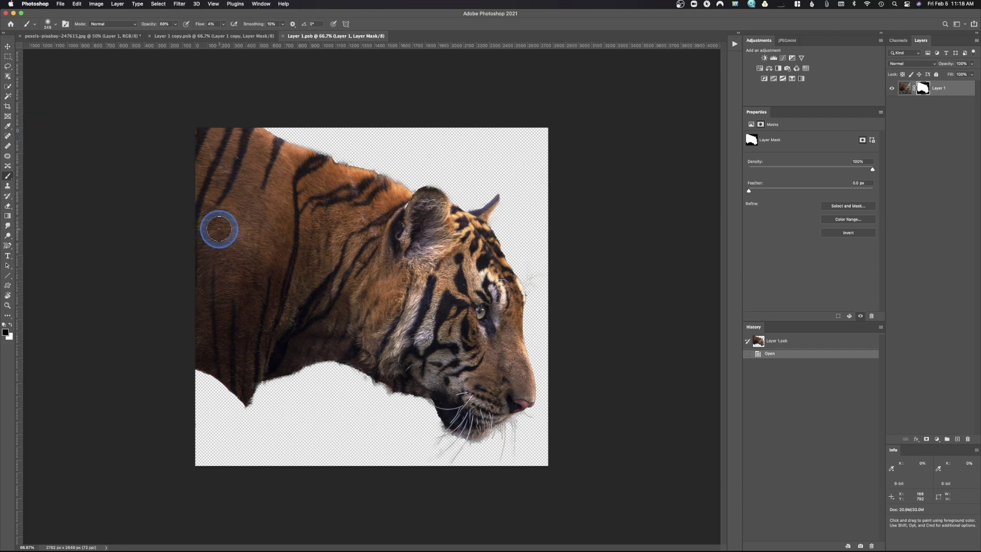
- Enlarge the soft brush to about 1278 px and paint black on the mask to partly fade the tiger's rear body
drag(219, 230, 339, 228)
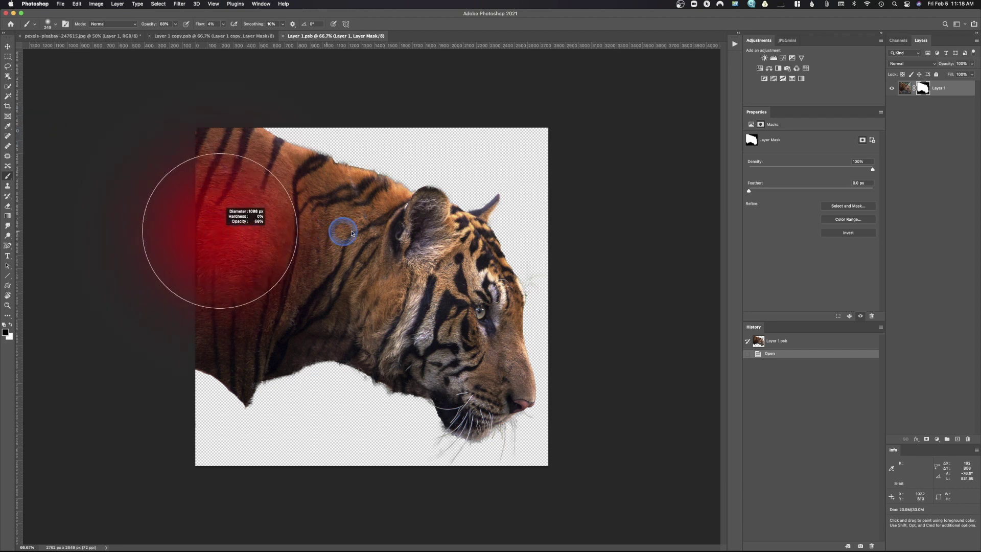
mouse_move(234, 146)
mouse_down()
mouse_move(223, 352)
mouse_move(326, 189)
mouse_move(247, 394)
mouse_up()
mouse_move(243, 358)
mouse_down()
mouse_move(216, 215)
mouse_move(207, 246)
mouse_up()
mouse_move(197, 339)
mouse_down()
mouse_move(218, 254)
mouse_move(214, 129)
mouse_move(223, 232)
mouse_move(240, 109)
mouse_up()
drag(278, 285, 281, 276)
mouse_move(286, 256)
mouse_down()
mouse_move(303, 203)
mouse_move(257, 327)
mouse_move(225, 361)
mouse_move(242, 112)
mouse_move(237, 185)
mouse_move(223, 174)
mouse_move(241, 154)
mouse_up()
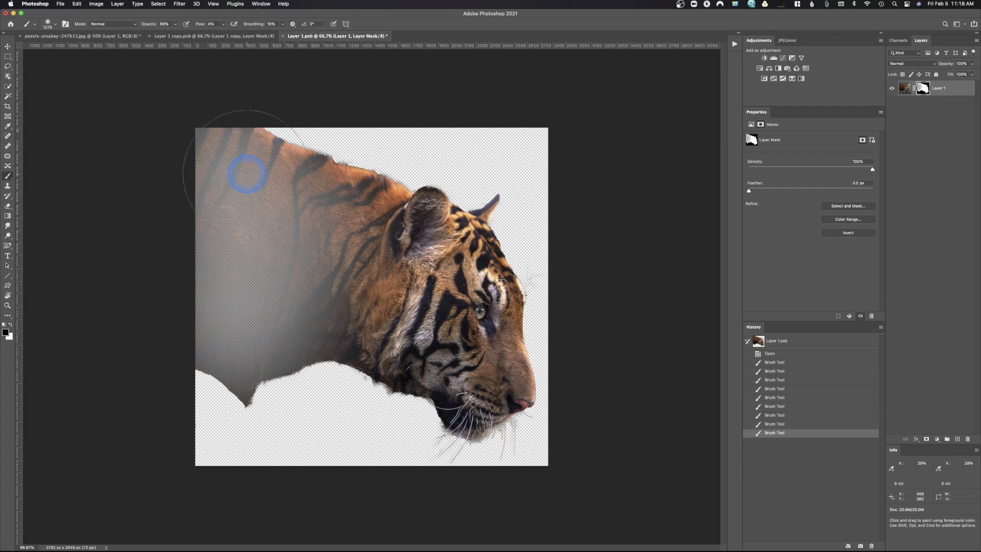
- Finish fading the tiger's rear body with black on the mask and save the smart object contents back into the main image
mouse_move(306, 269)
mouse_down()
mouse_move(225, 412)
mouse_move(207, 327)
mouse_up()
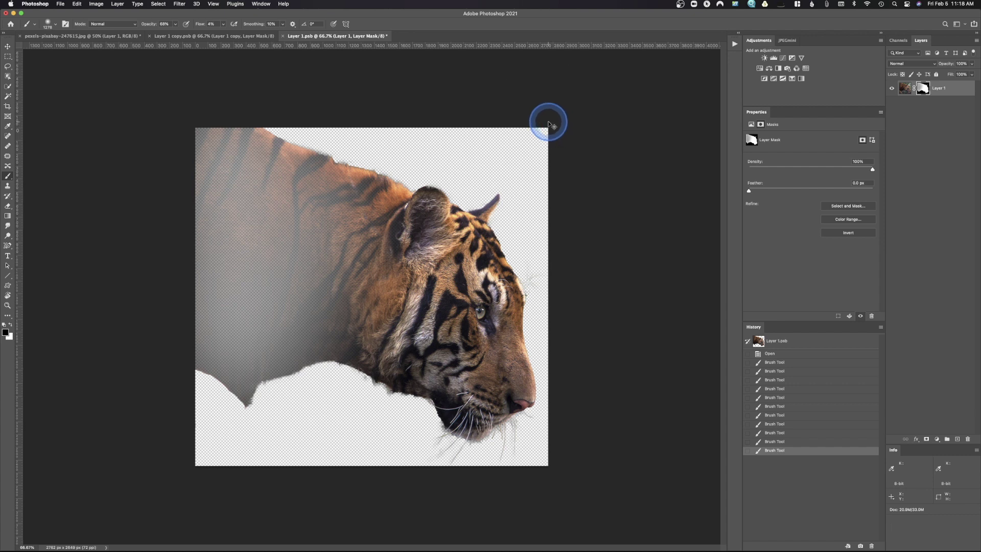
key(super+s)
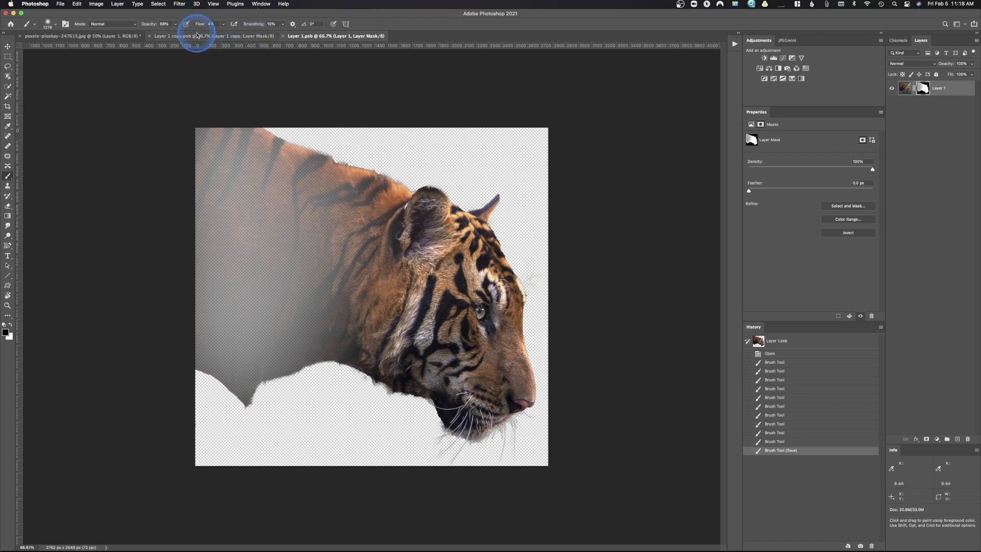
click(115, 36)
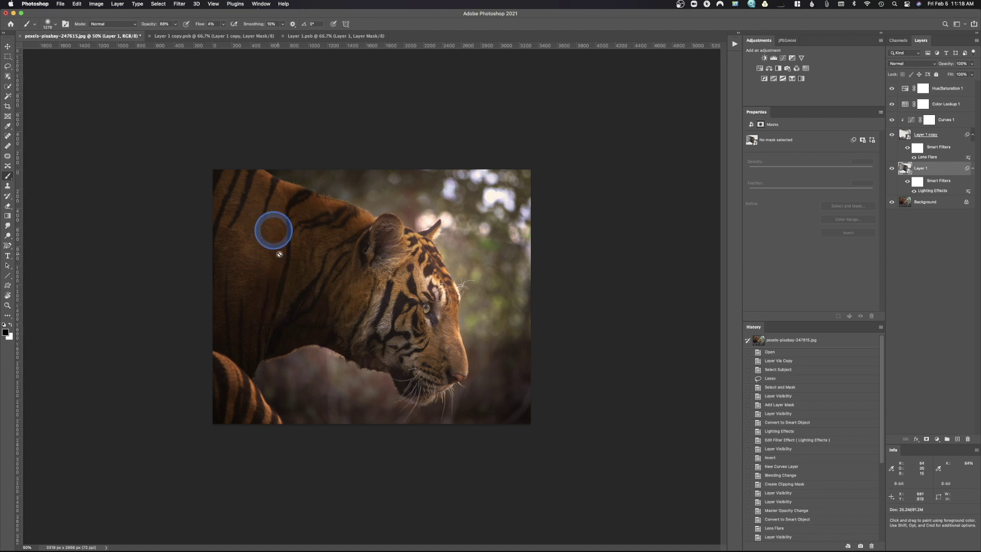
- Compare the main image before and after the latest smart object update using its history states
scroll(818, 486, down, 10)
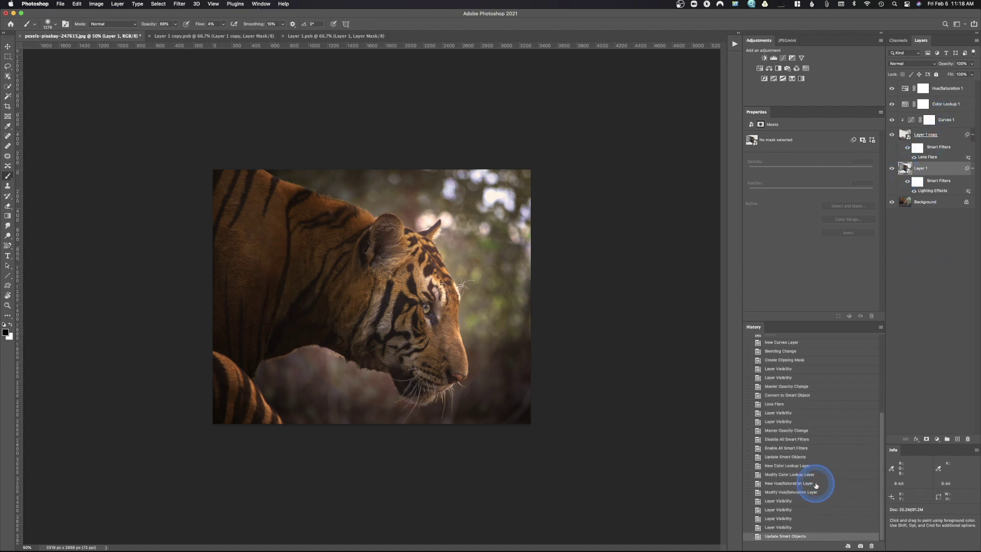
click(808, 529)
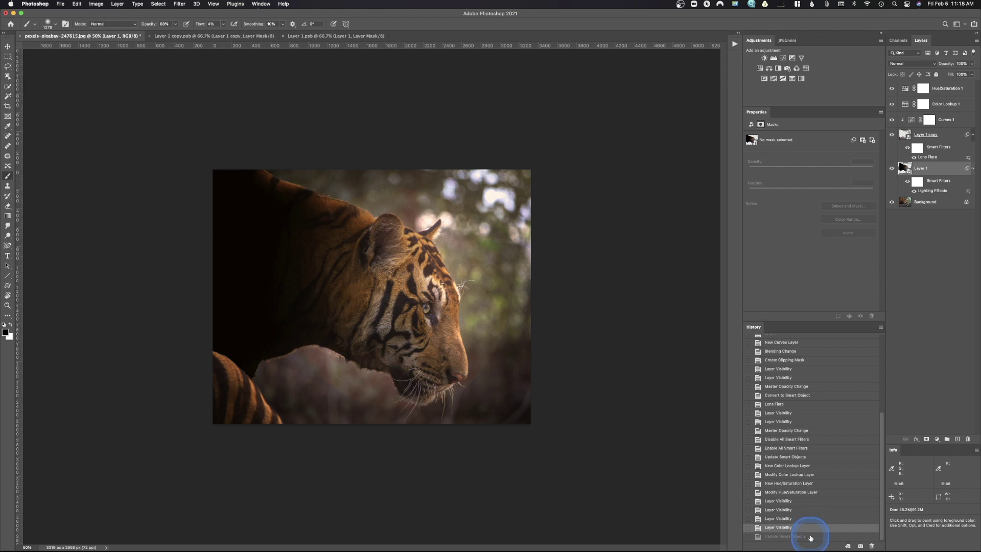
click(810, 537)
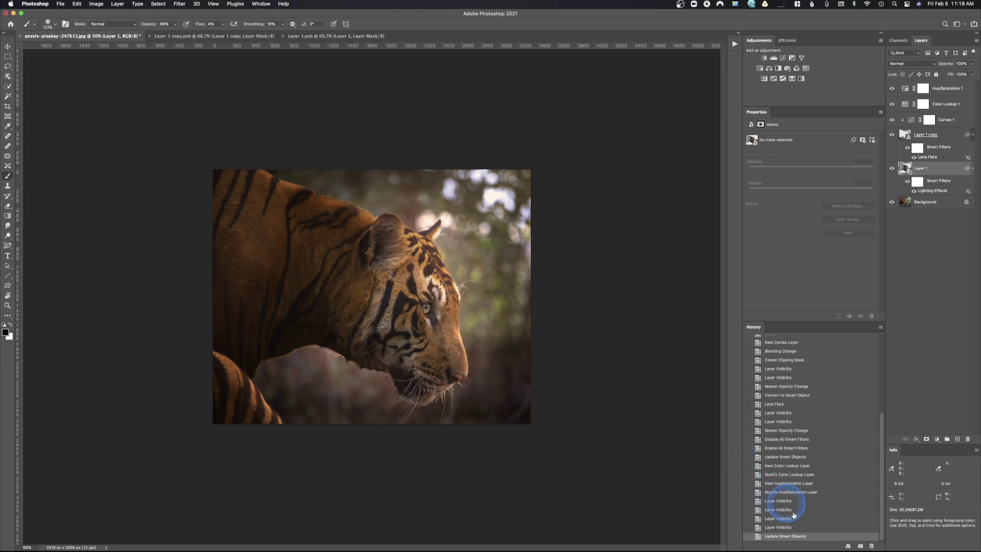
- Return to the Layer 1 smart object contents and paint white on the mask to partly restore the tiger's upper rear body
click(337, 36)
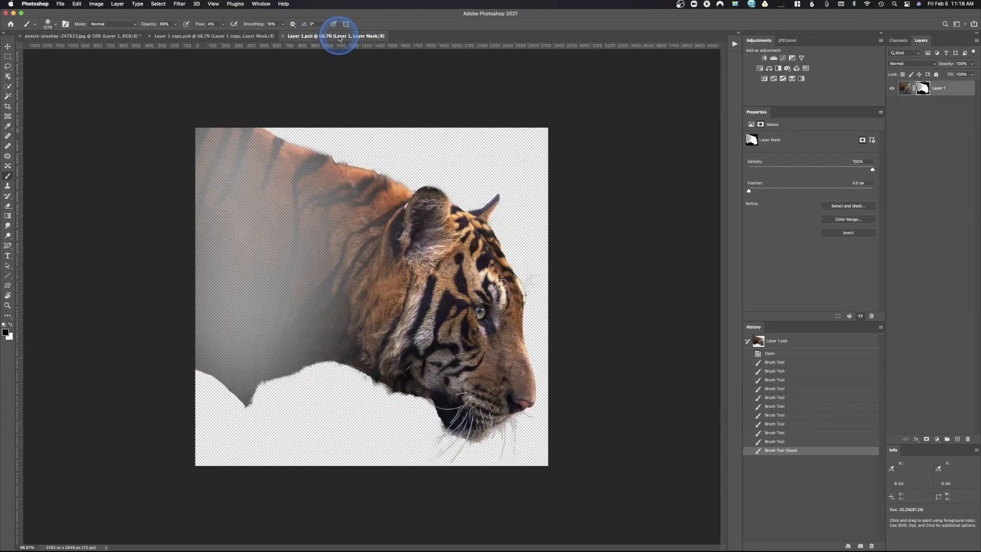
click(9, 324)
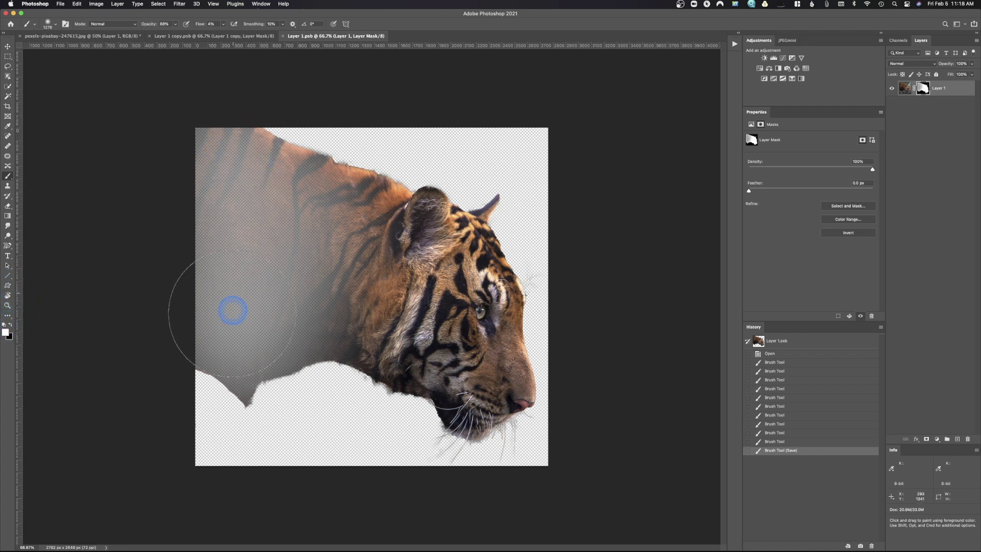
click(225, 117)
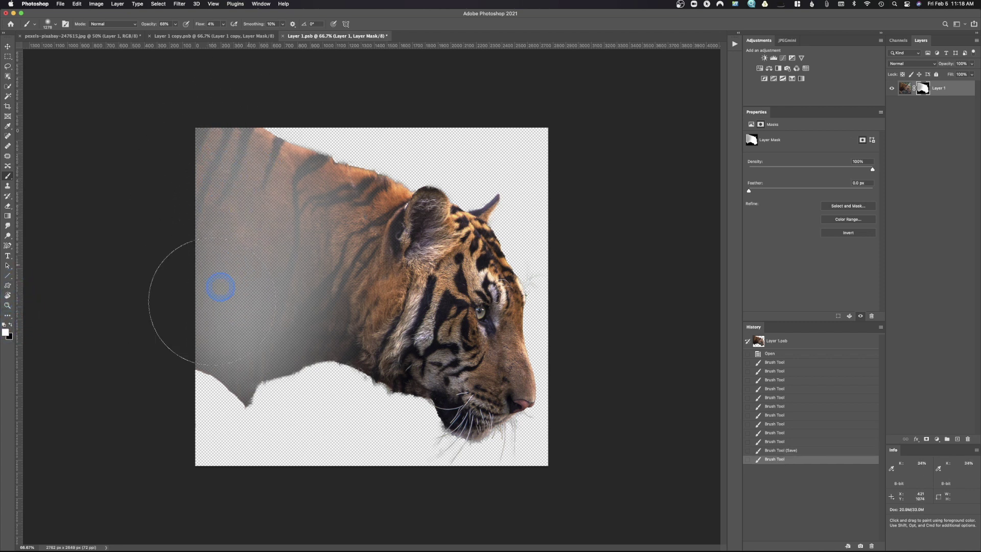
mouse_move(253, 323)
mouse_down()
mouse_move(251, 154)
mouse_move(322, 278)
mouse_up()
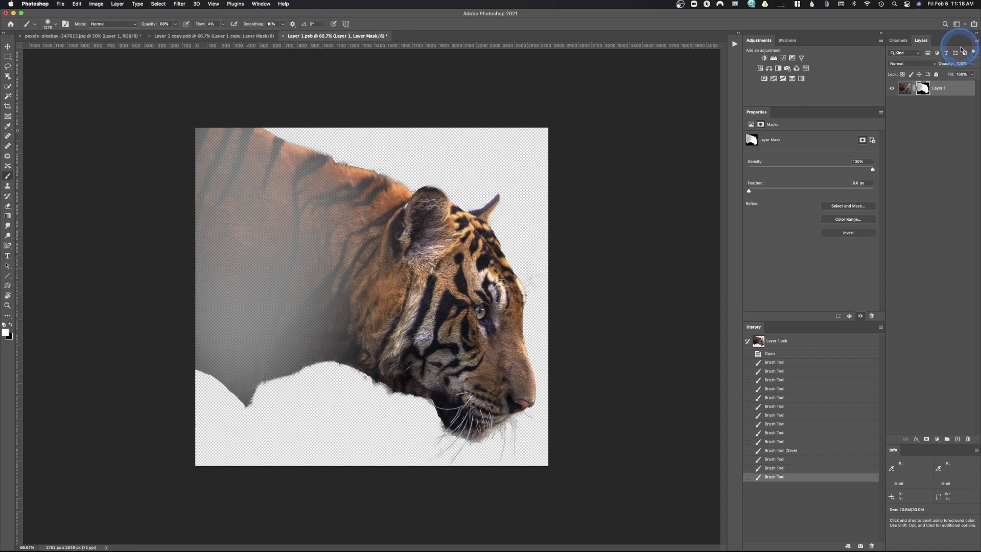
click(252, 147)
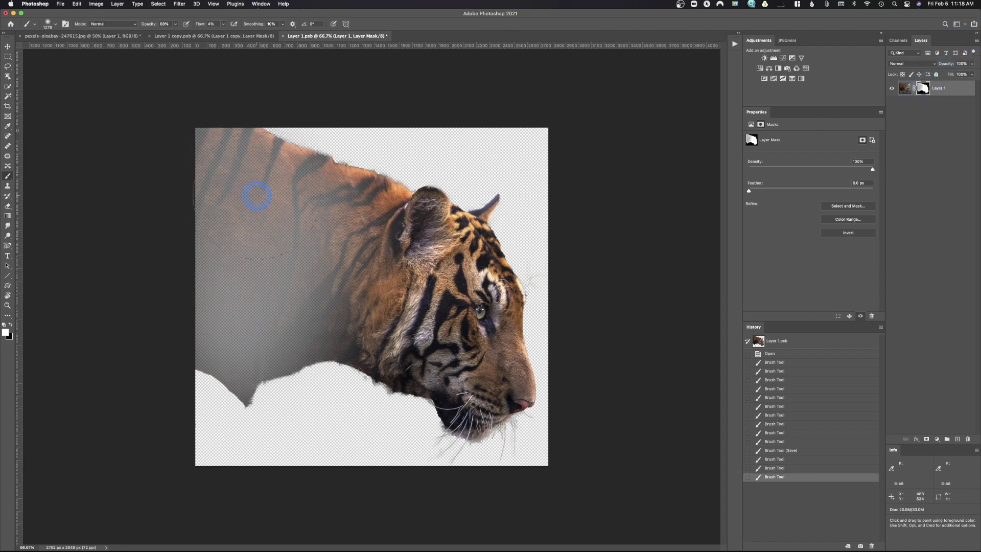
drag(242, 199, 229, 153)
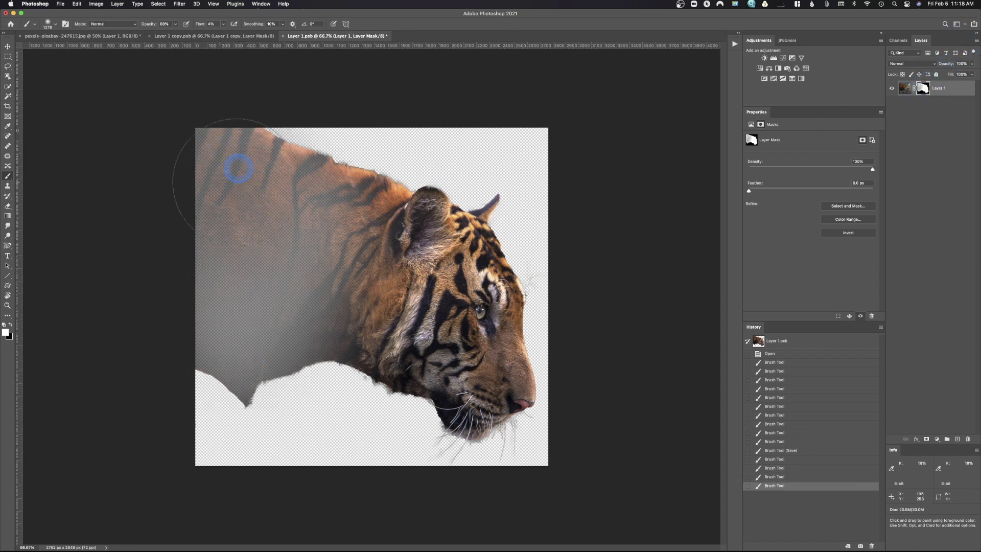
click(234, 223)
drag(225, 193, 236, 201)
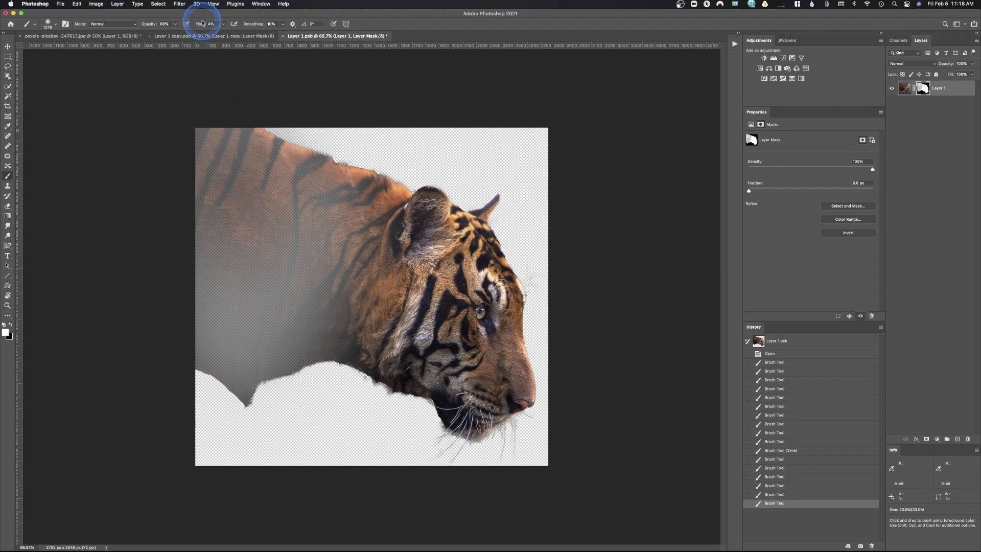
- Raise the brush flow to 24%, paint more white over the upper rear body, and save the contents back into the main image
drag(200, 24, 210, 24)
mouse_move(185, 124)
mouse_down()
mouse_move(217, 256)
mouse_move(228, 172)
mouse_move(221, 154)
mouse_up()
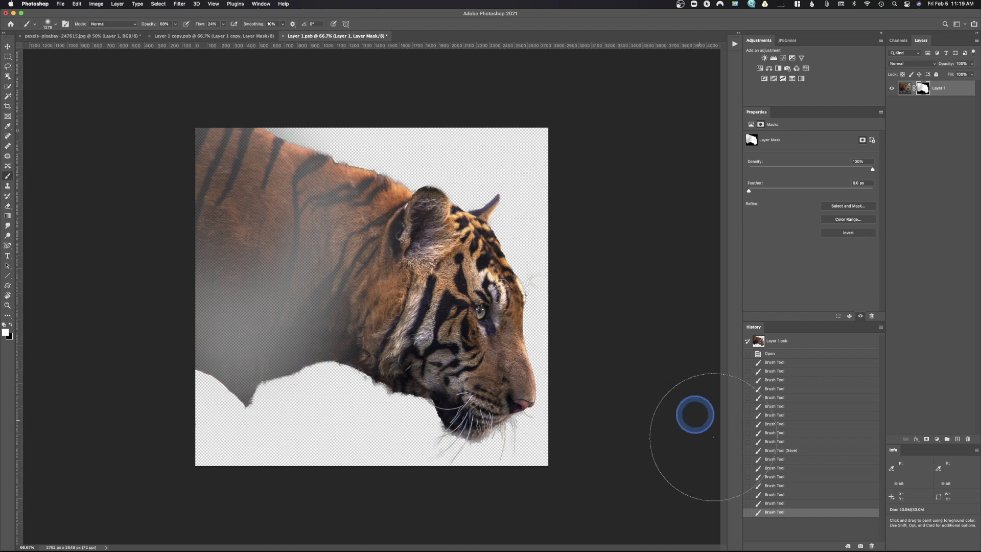
key(super+s)
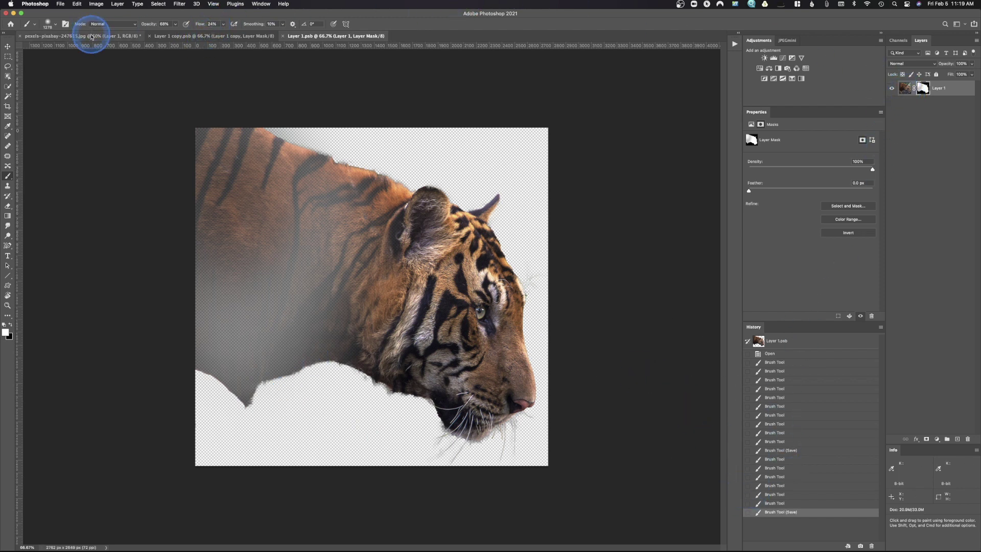
click(91, 36)
key(x)
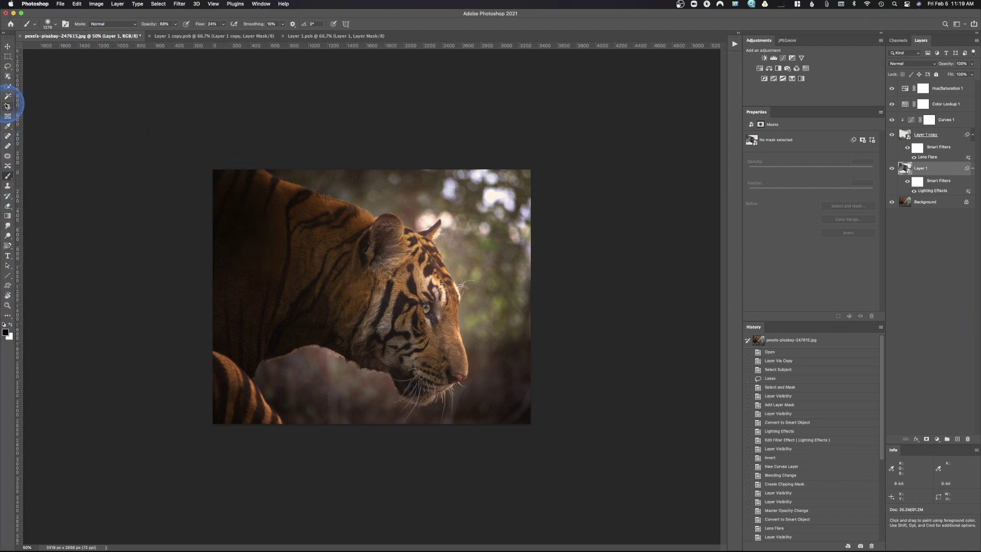
- Crop the main image to a full-width 16:9 frame, shifting the photo upward to keep the tiger's muzzle and whiskers inside
click(8, 106)
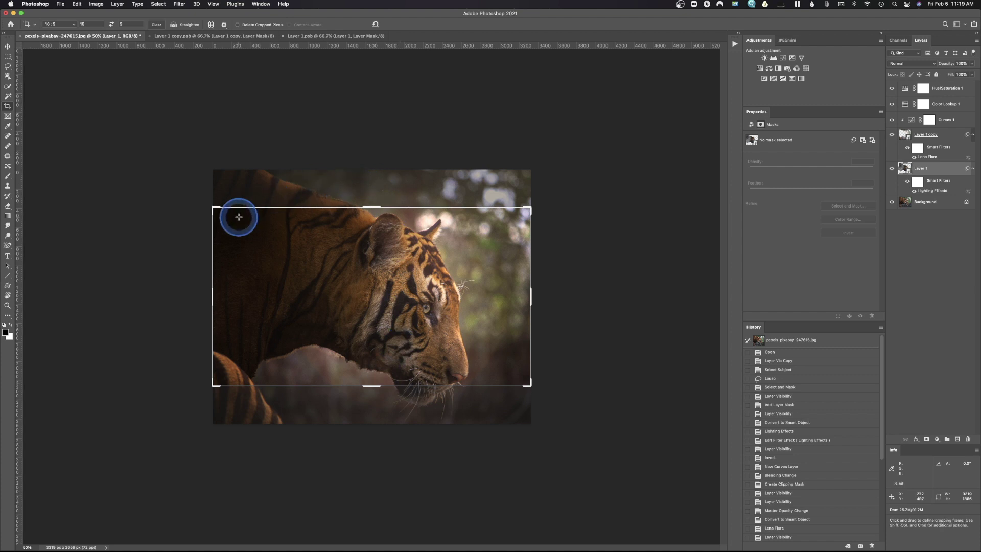
drag(212, 208, 212, 208)
drag(350, 341, 354, 312)
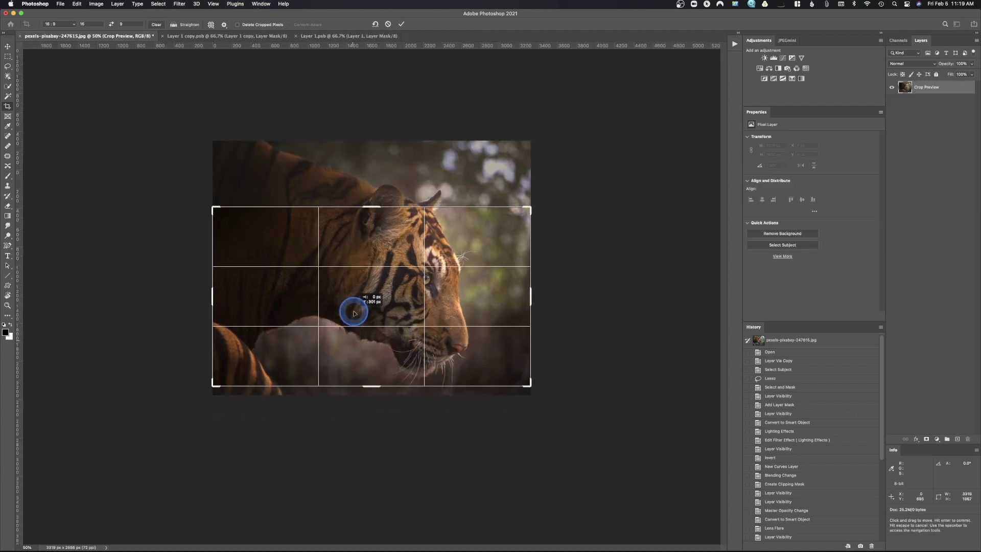
drag(355, 313, 355, 313)
key(Return)
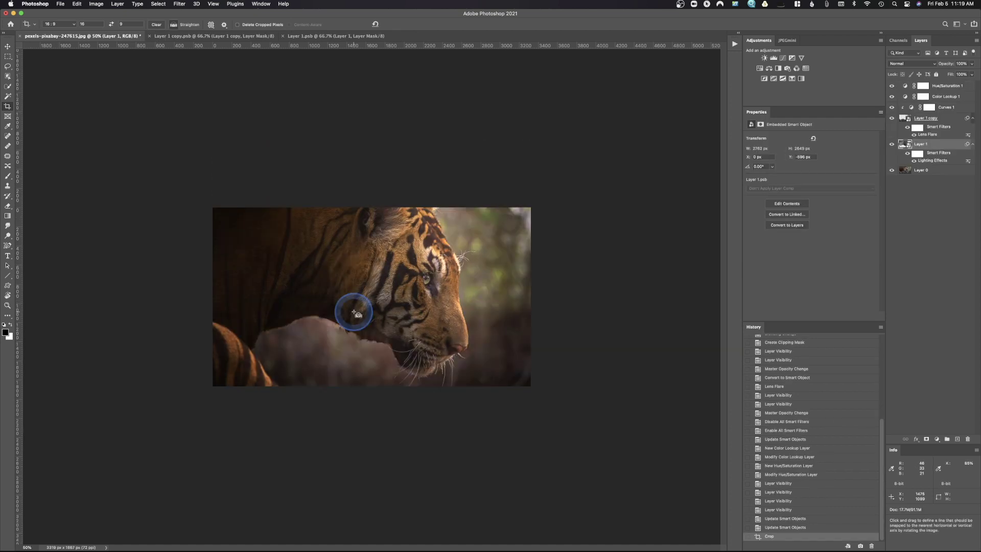
- Group all layers from Hue/Saturation 1 down to Layer 1, leaving only Layer 0 outside the group
key(super+equal)
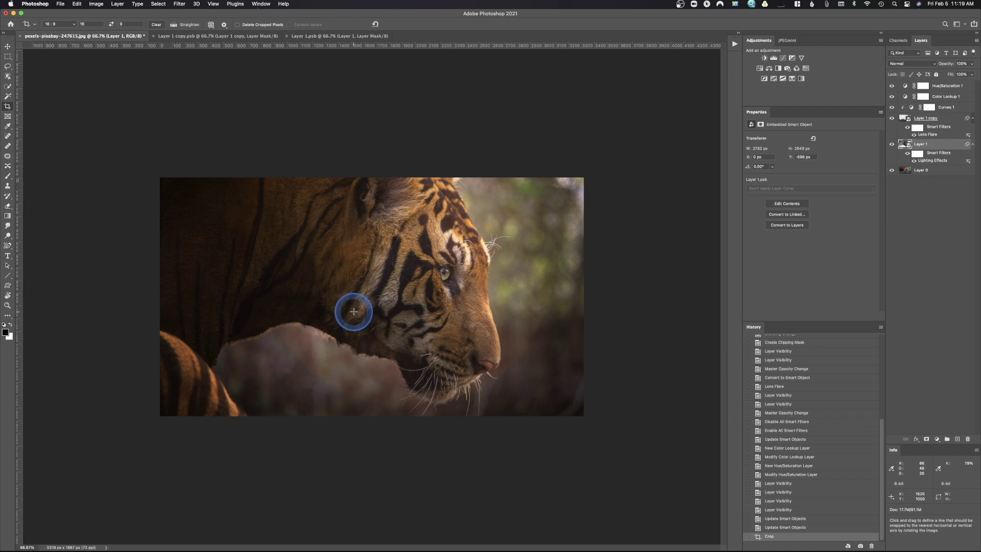
click(915, 85)
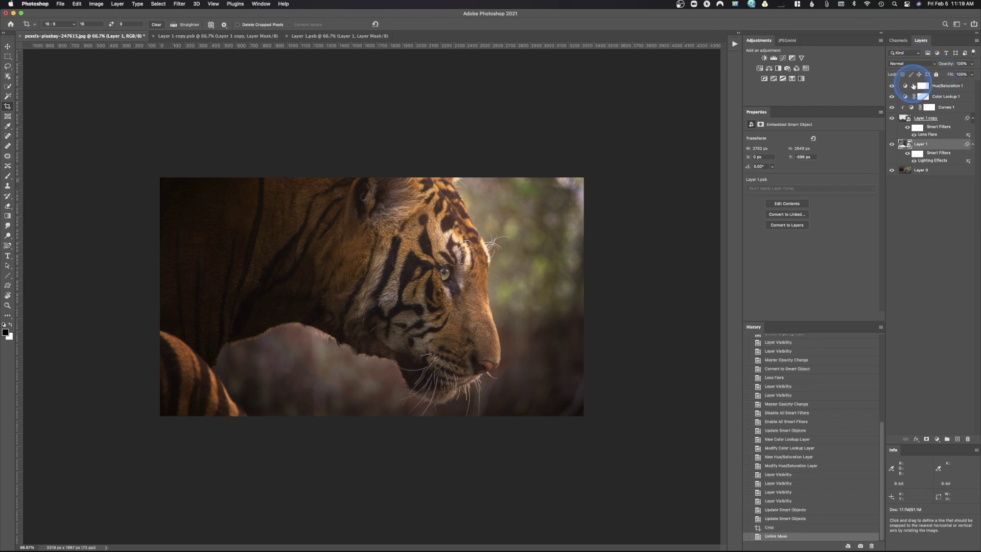
click(916, 85)
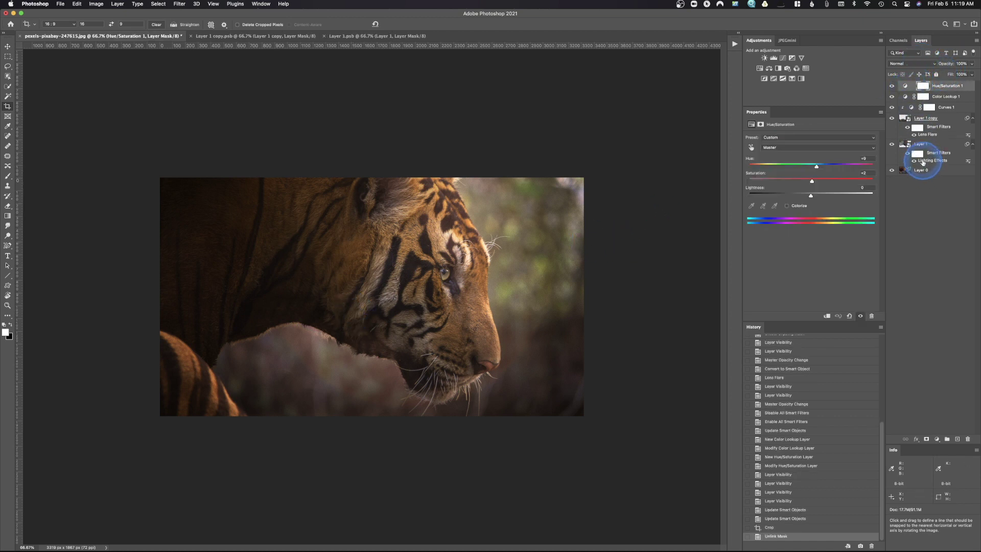
shift+click(907, 149)
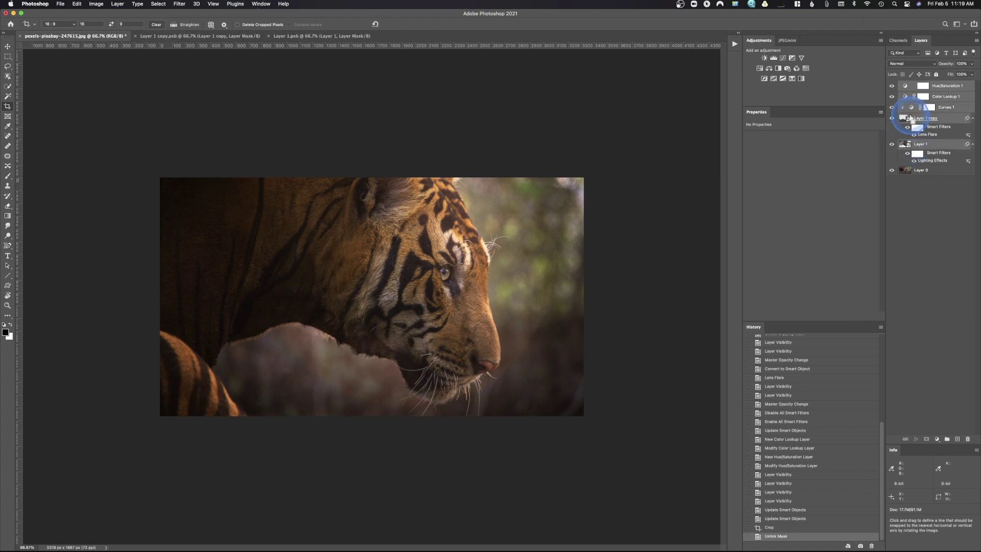
key(super+g)
- Compare the cropped image with Group 1 hidden and shown, ending with the group shown
click(892, 86)
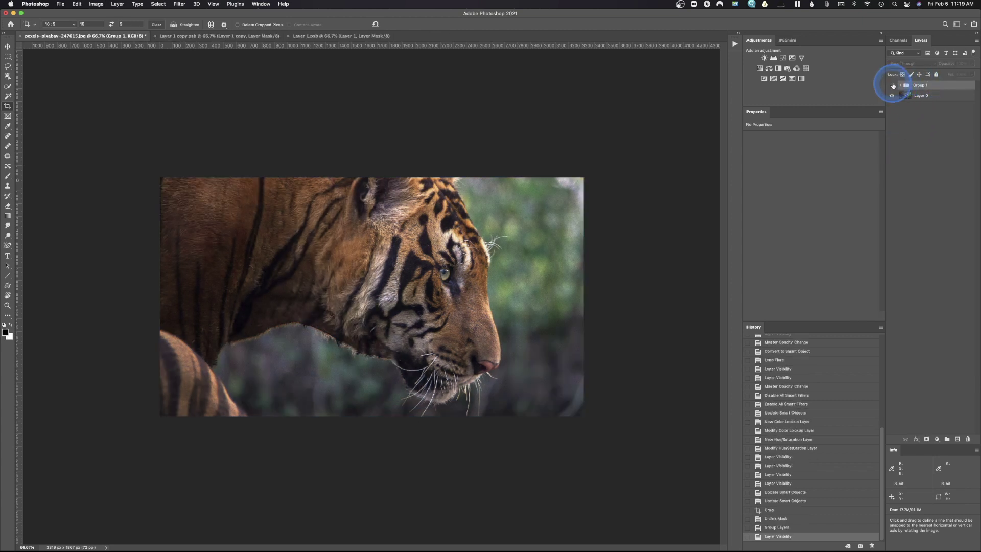
click(892, 85)
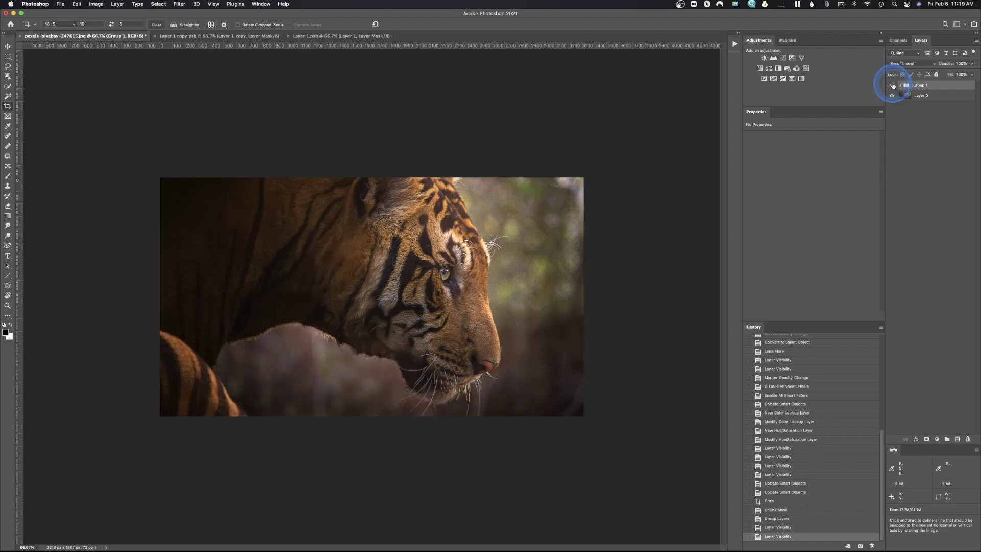
click(892, 86)
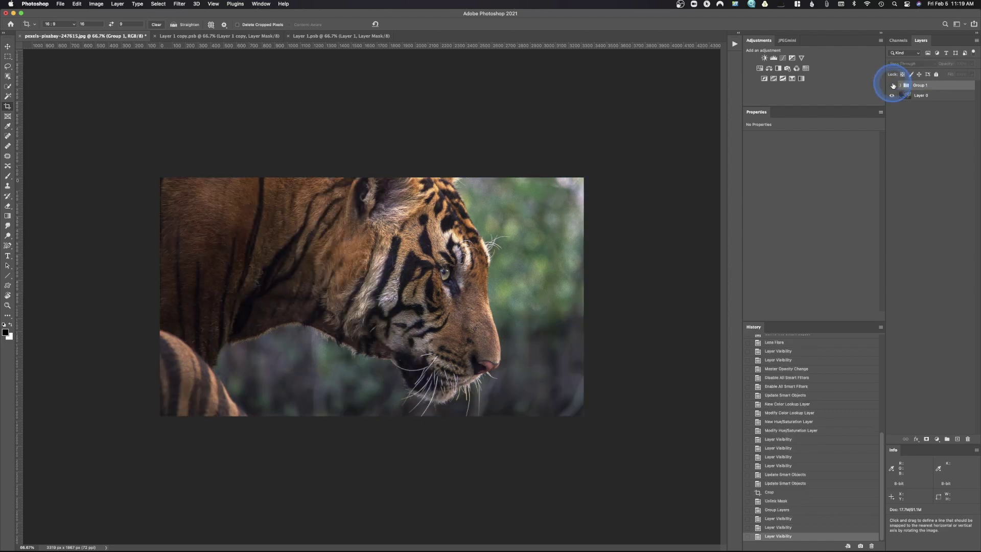
click(892, 85)
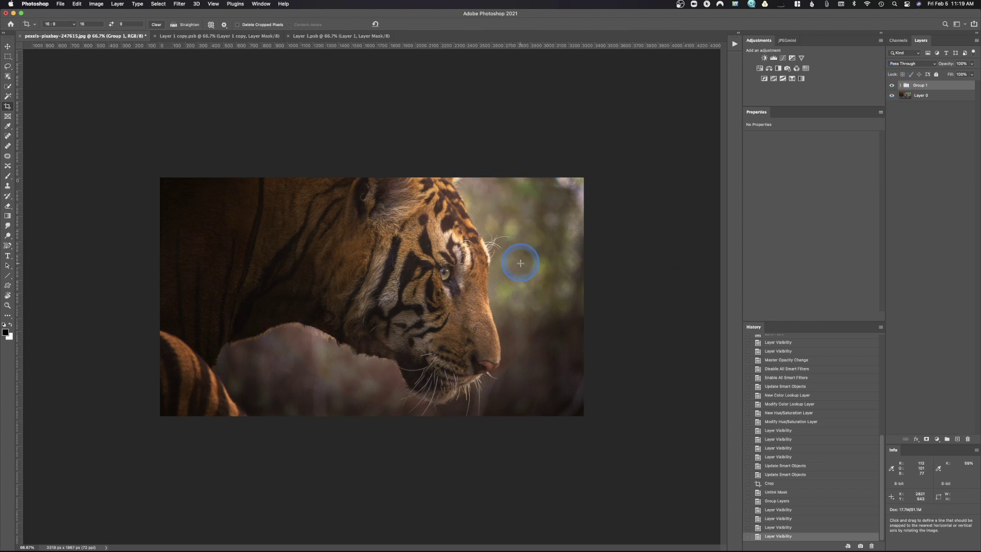
click(638, 177)
click(638, 177)
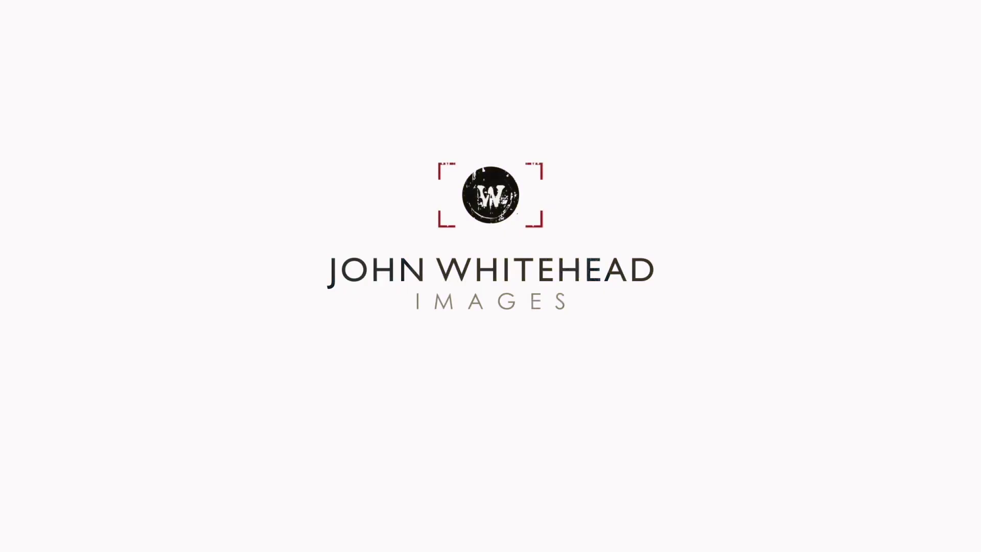